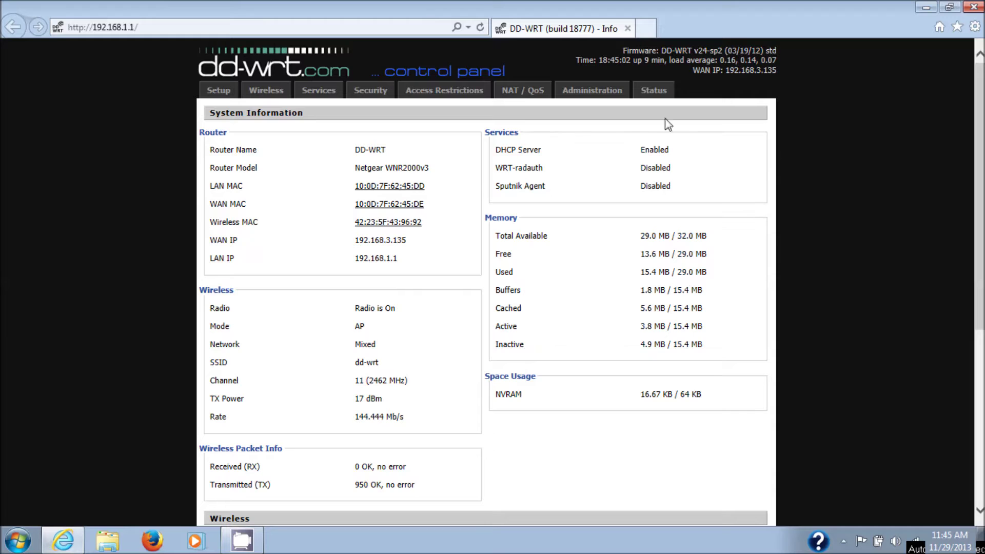
- Sign in to the router's status pages with the admin username and password
left_click(618, 93)
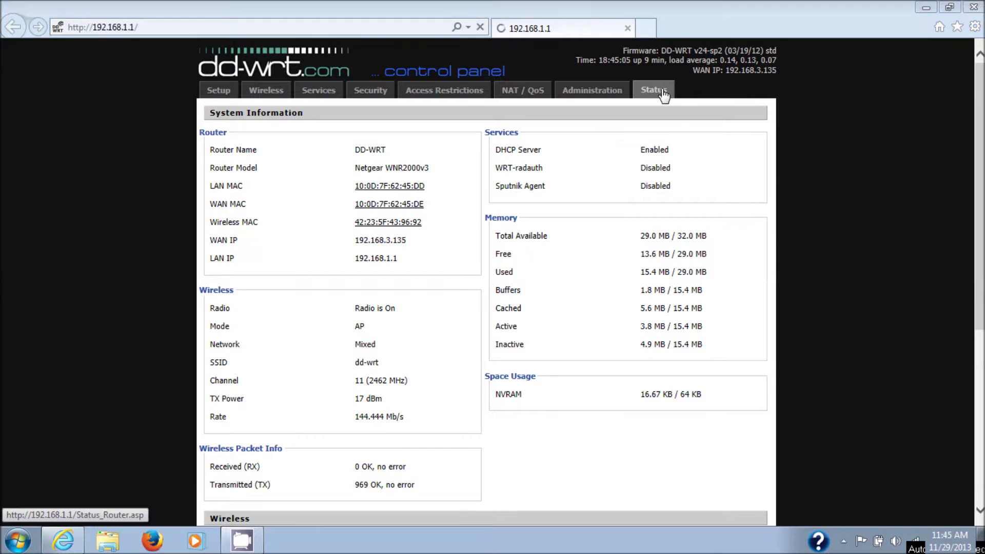
type("admin")
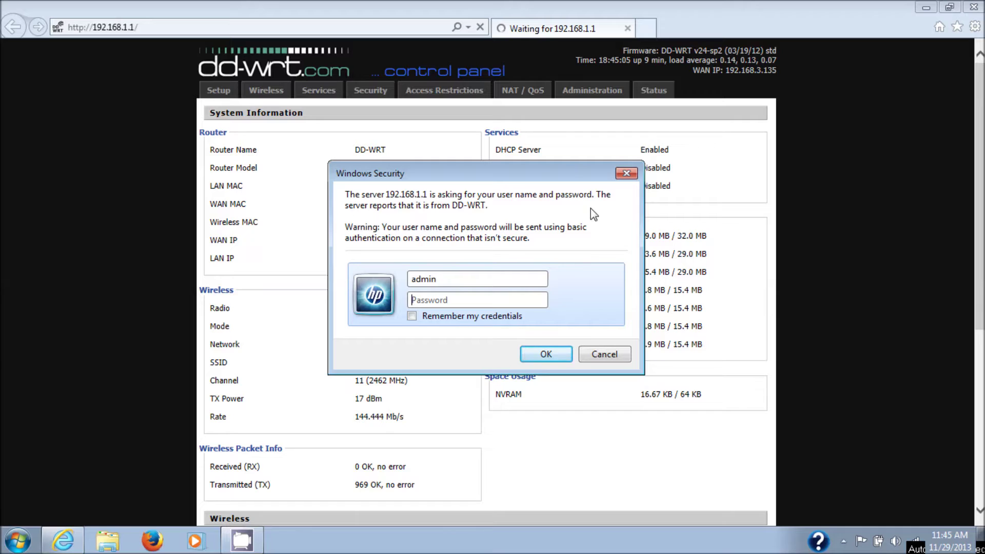
type("********")
left_click(545, 354)
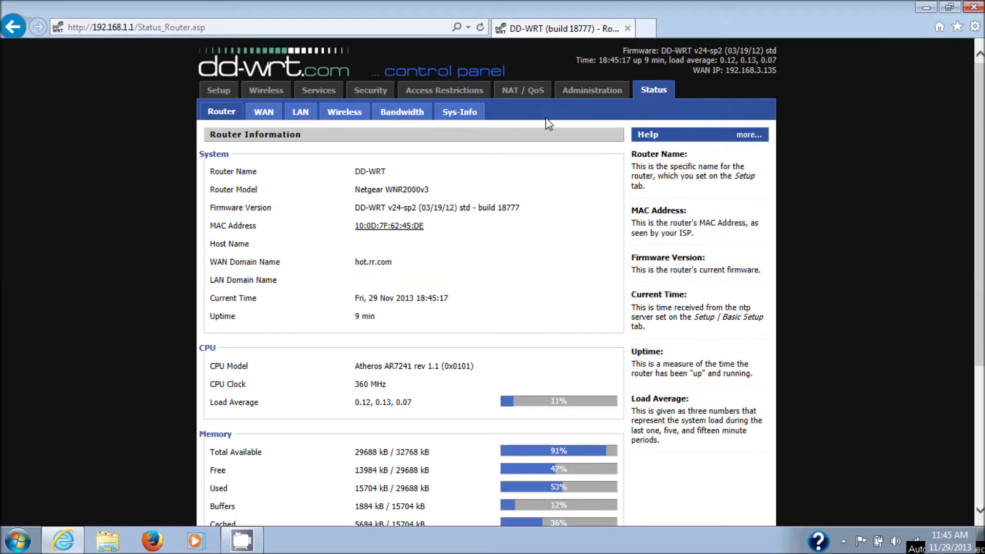
- Bring up the Administration > Firmware Upgrade page in the DD-WRT control panel
left_click(578, 94)
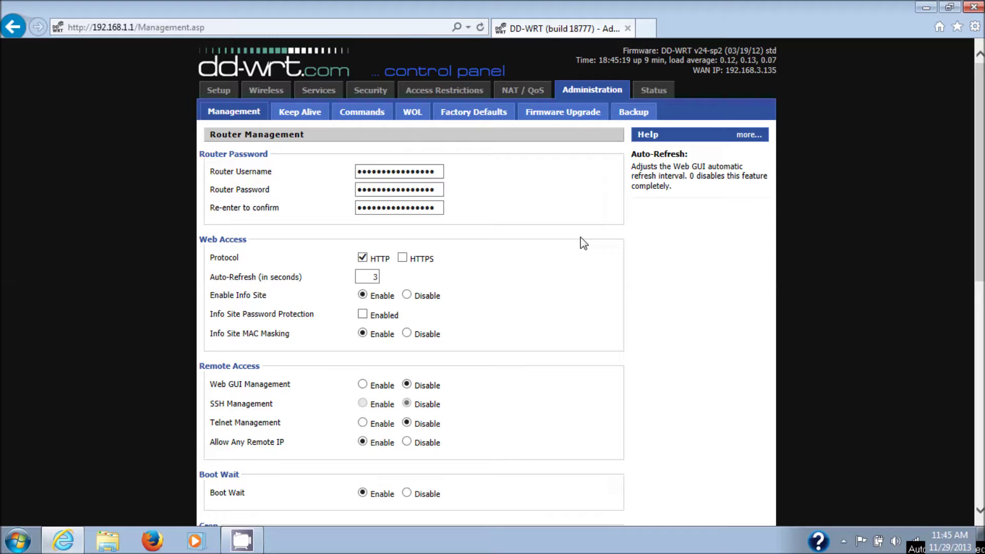
left_click(545, 111)
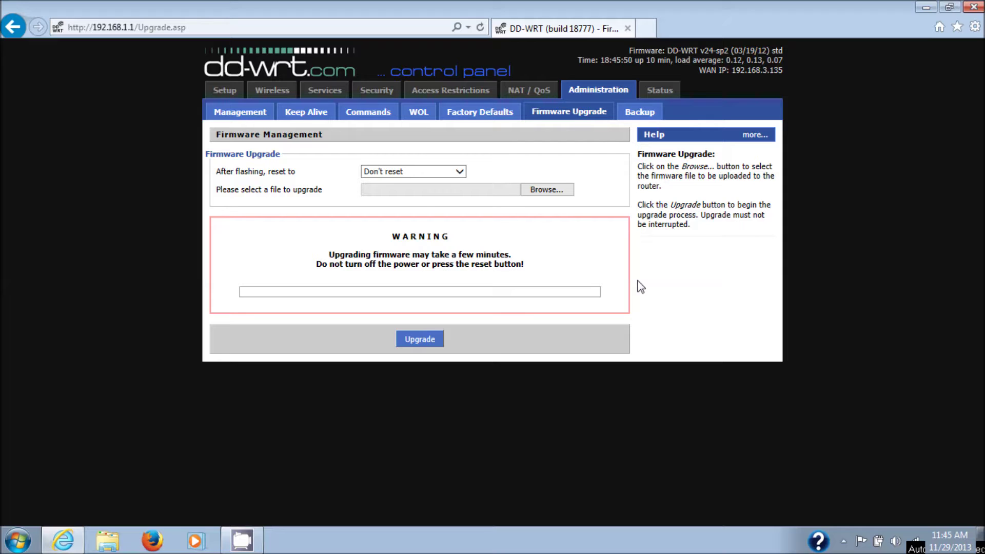
left_click(291, 29)
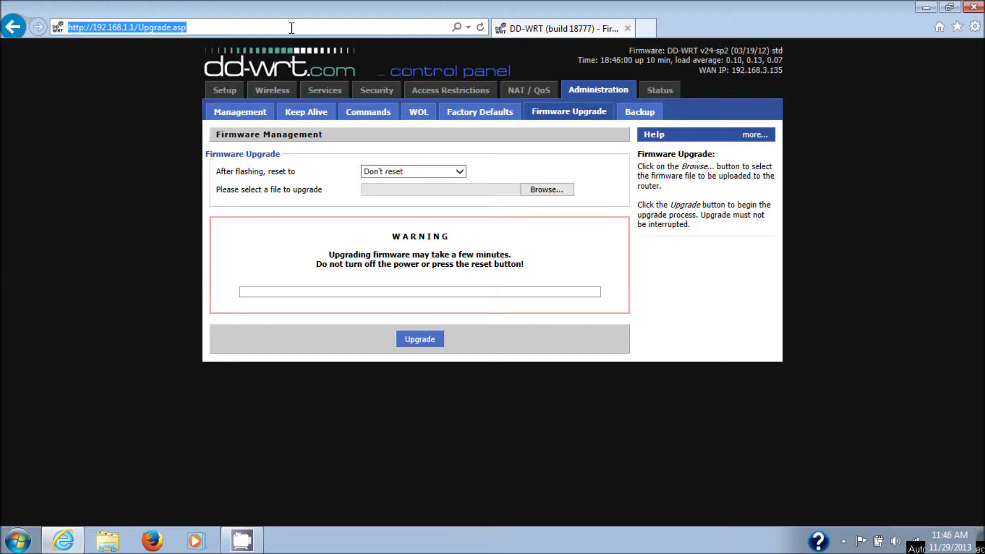
- Search the web for 'tftp2 exe'
type("tft")
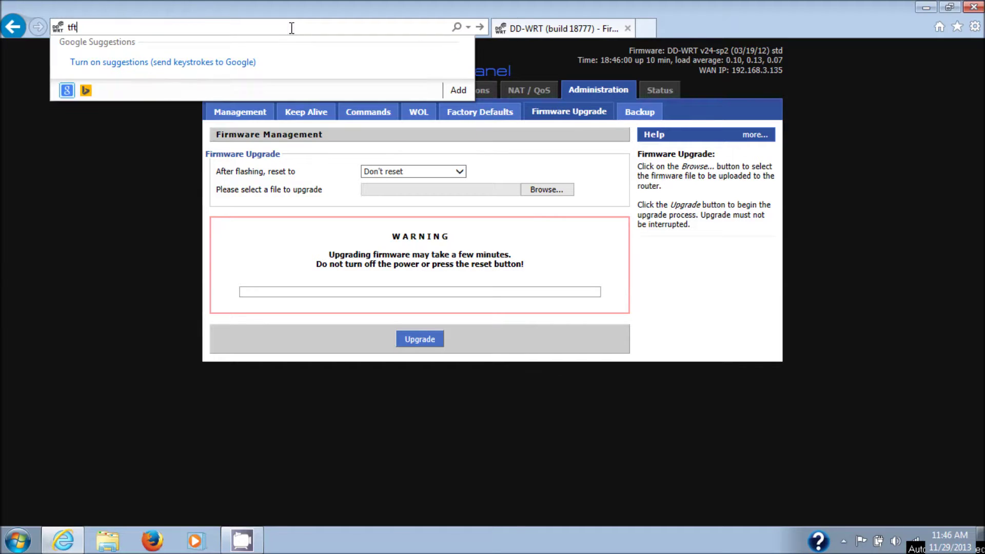
type("p2 exe")
key("Return")
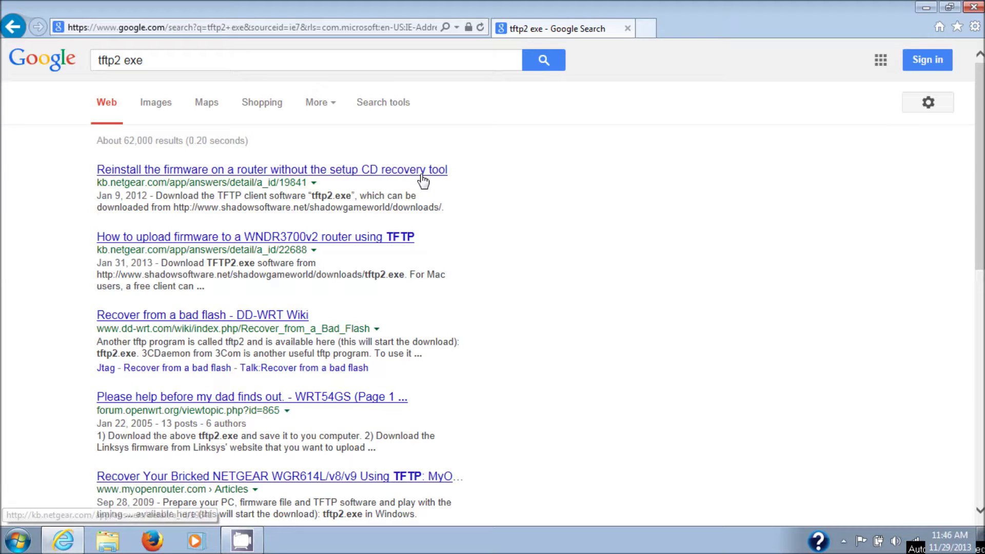
- Open the kb.netgear.com article on reinstalling firmware without the setup CD and scroll to the tftp2.exe source
left_click(213, 171)
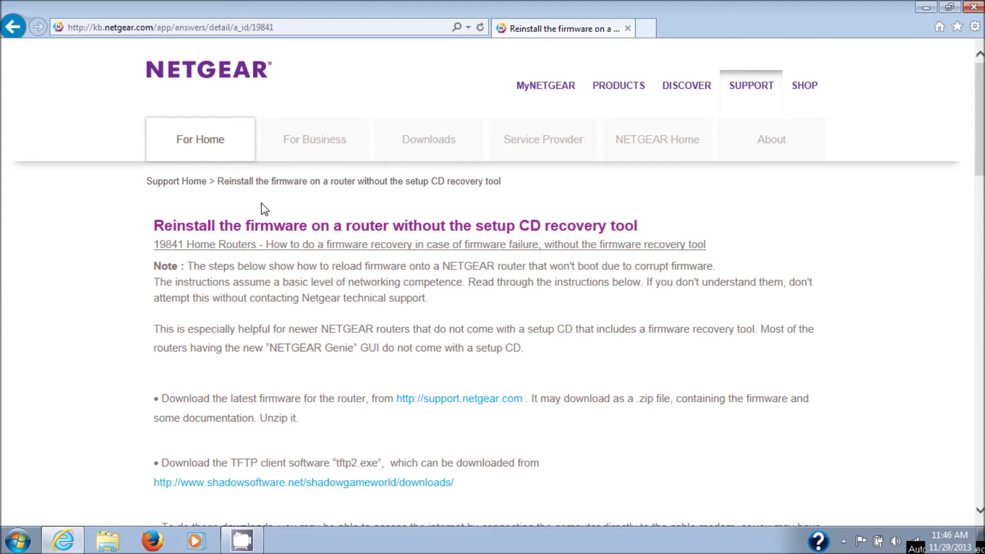
scroll(134, 303, "down", 1)
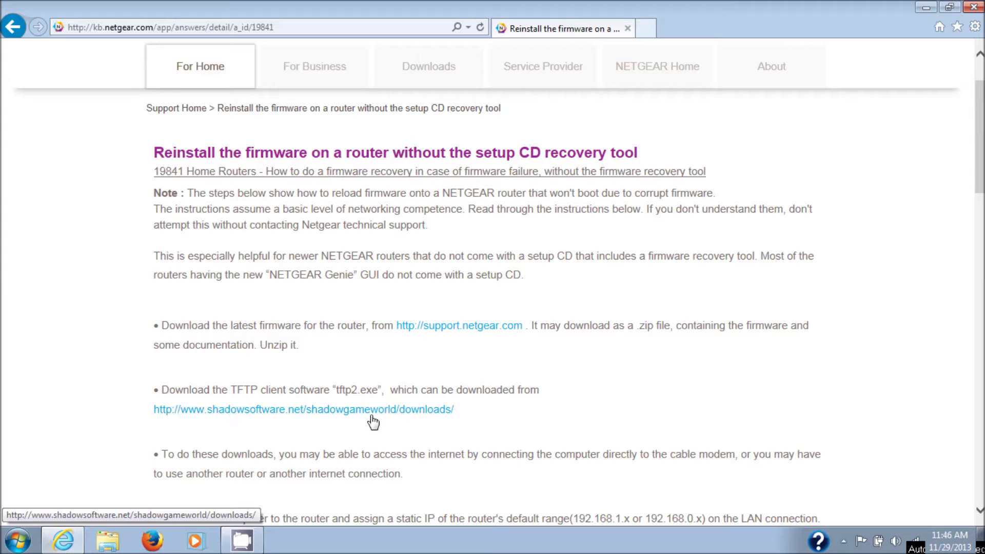
- Open the shadowsoftware.net downloads index in a new tab and start downloading tftp2.exe (40.0 KB)
left_click(343, 410)
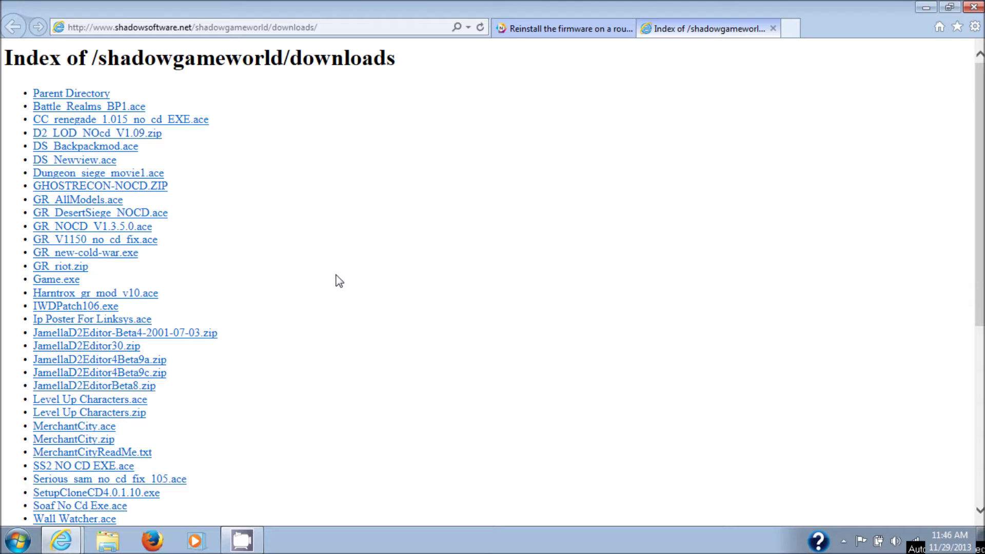
scroll(337, 256, "down", 5)
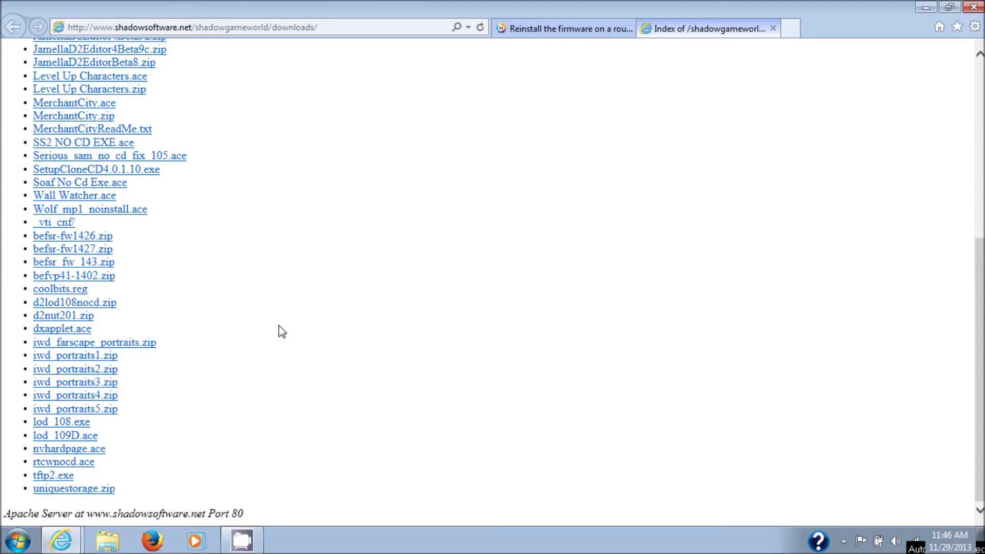
left_click(49, 478)
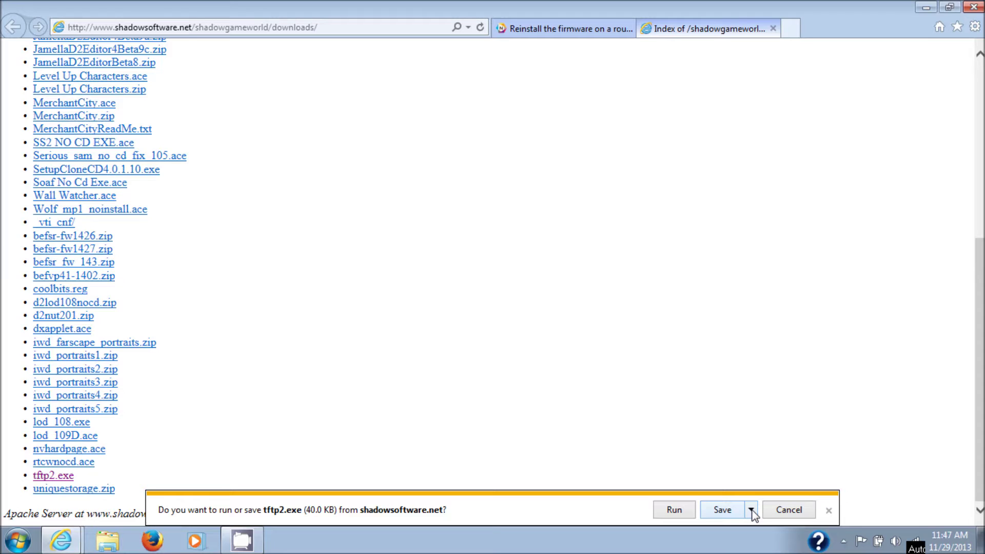
- Choose Save as for tftp2.exe and browse to the root of Local Disk (C:)
left_click(751, 511)
left_click(751, 511)
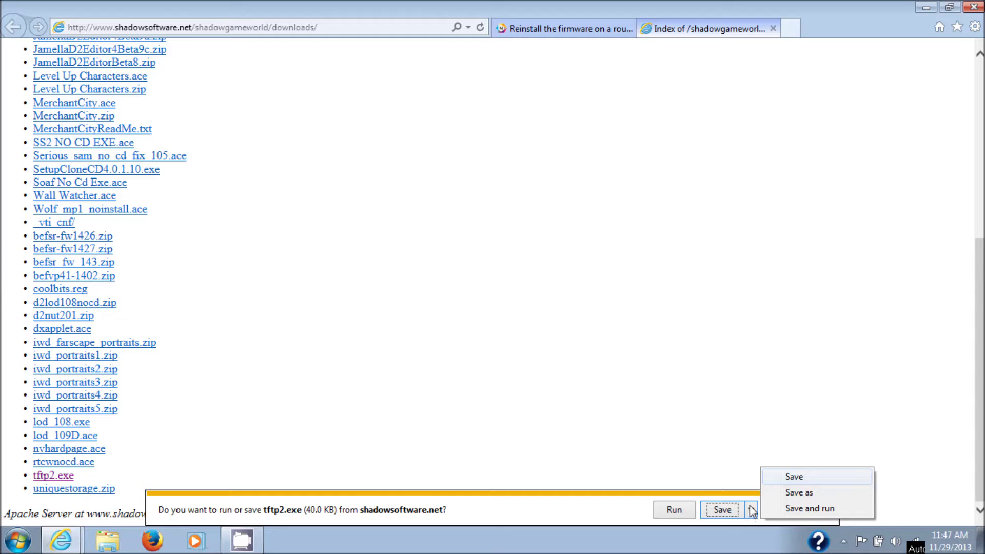
left_click(793, 492)
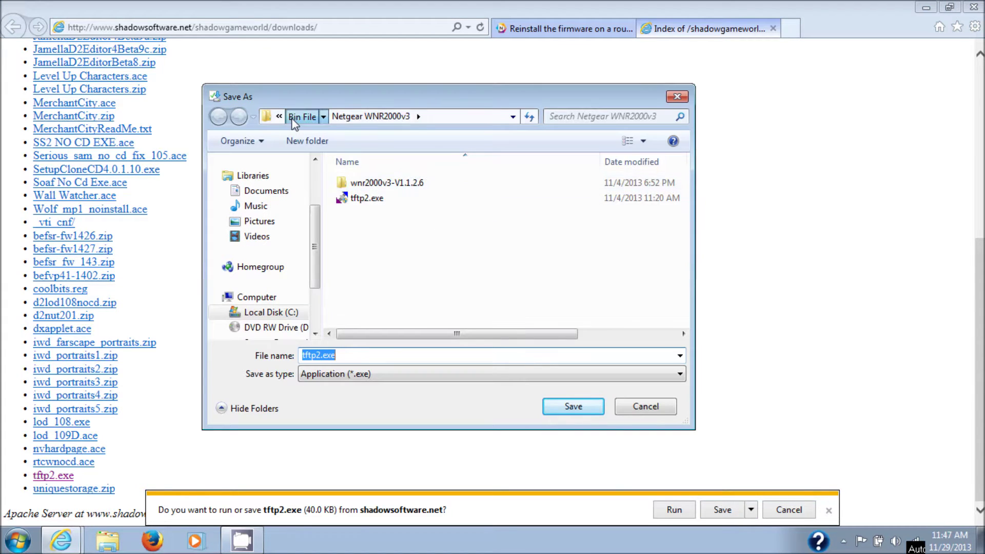
left_click(294, 117)
left_click(267, 117)
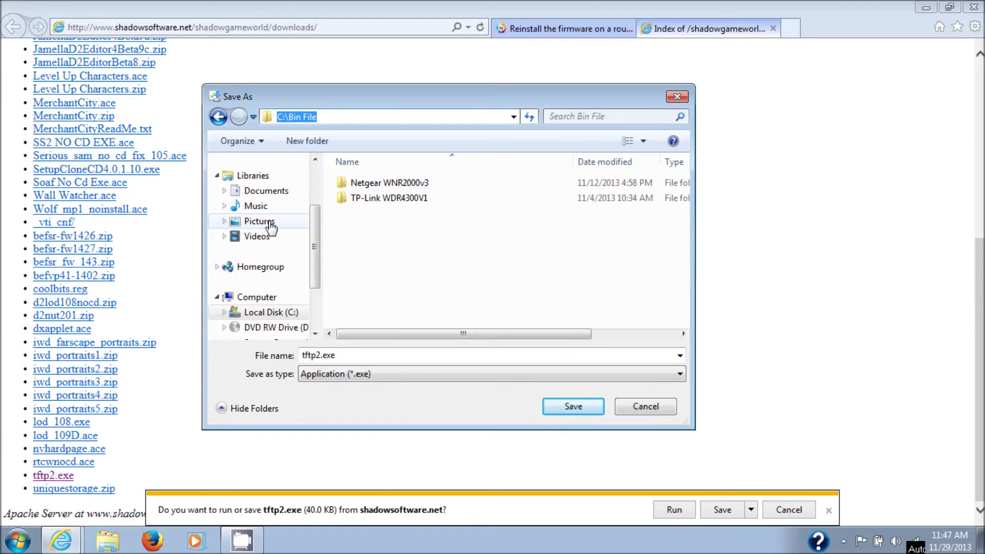
left_click(288, 313)
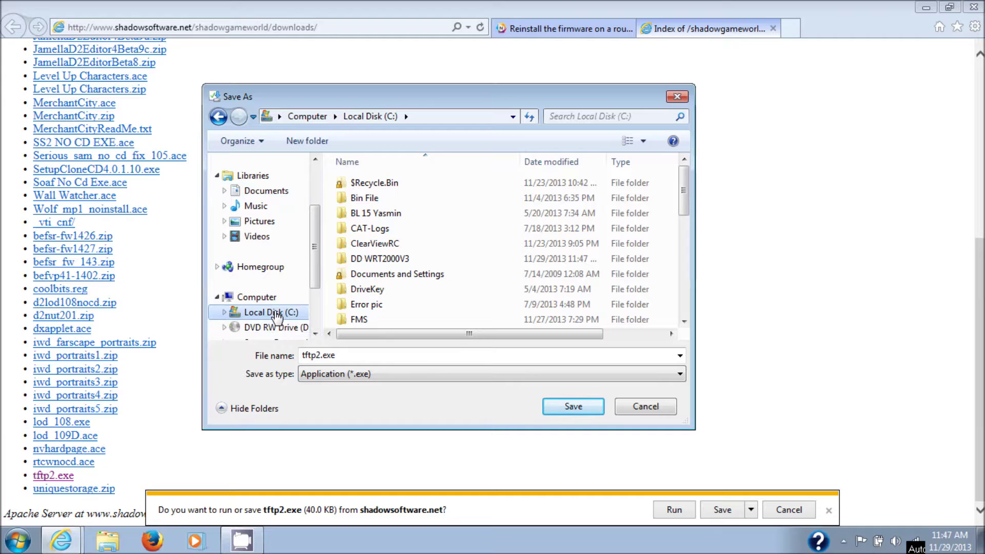
- Create a folder named 'DD WRT Remove' on C: and save tftp2.exe into it
left_click(310, 143)
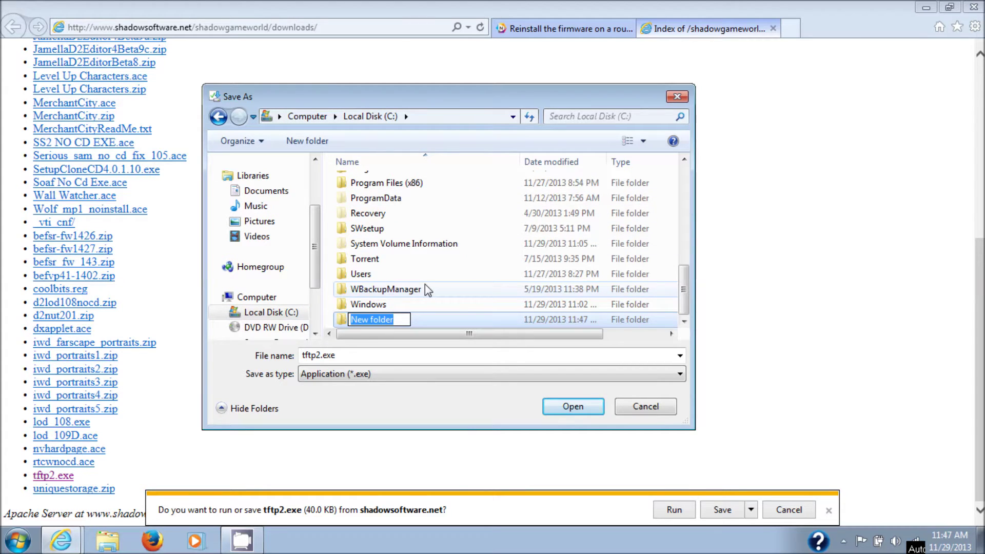
type("DD W")
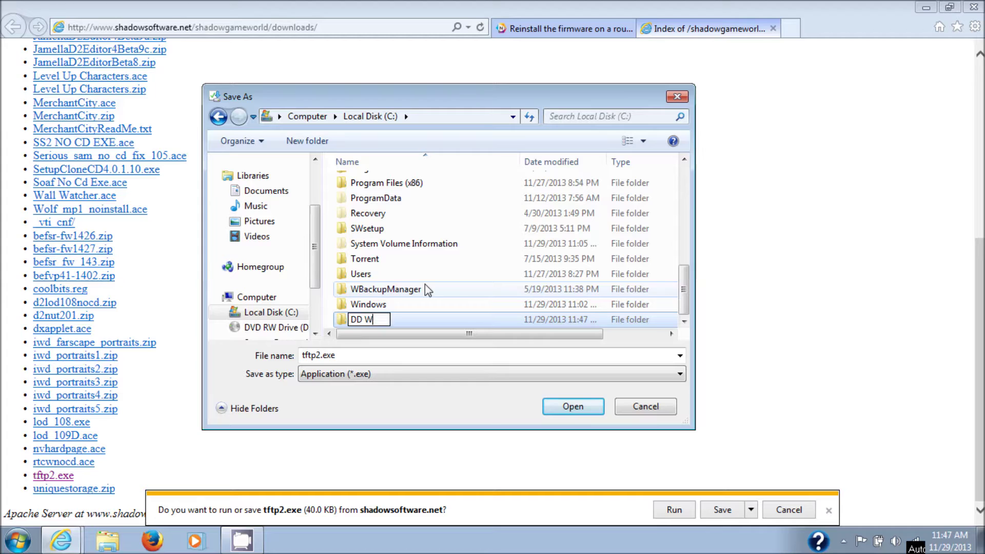
type("RT Remove")
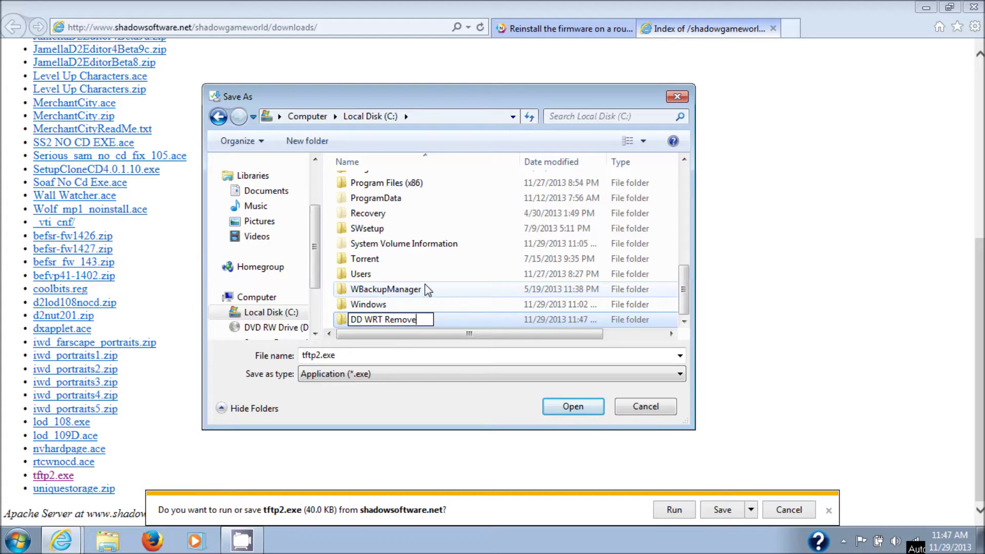
key("Return")
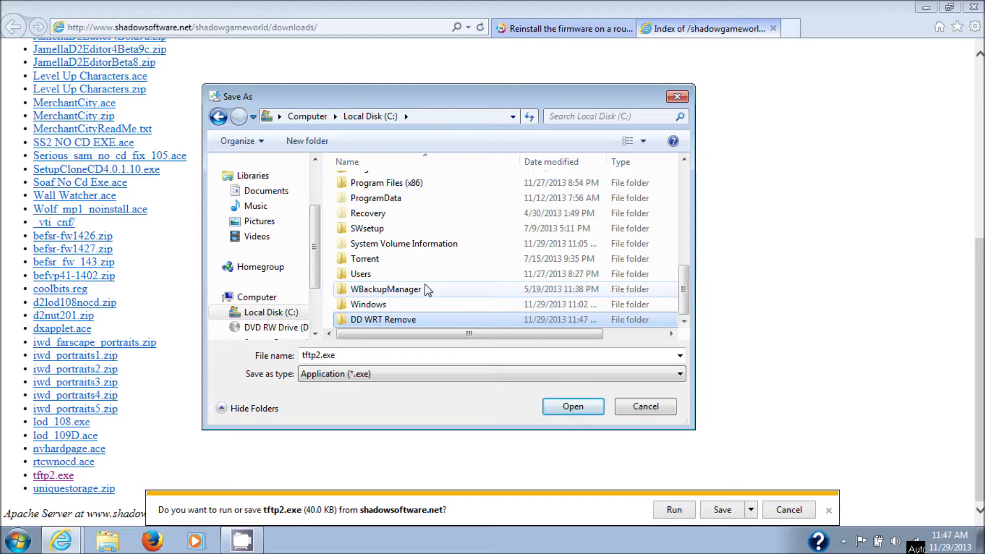
key("Return")
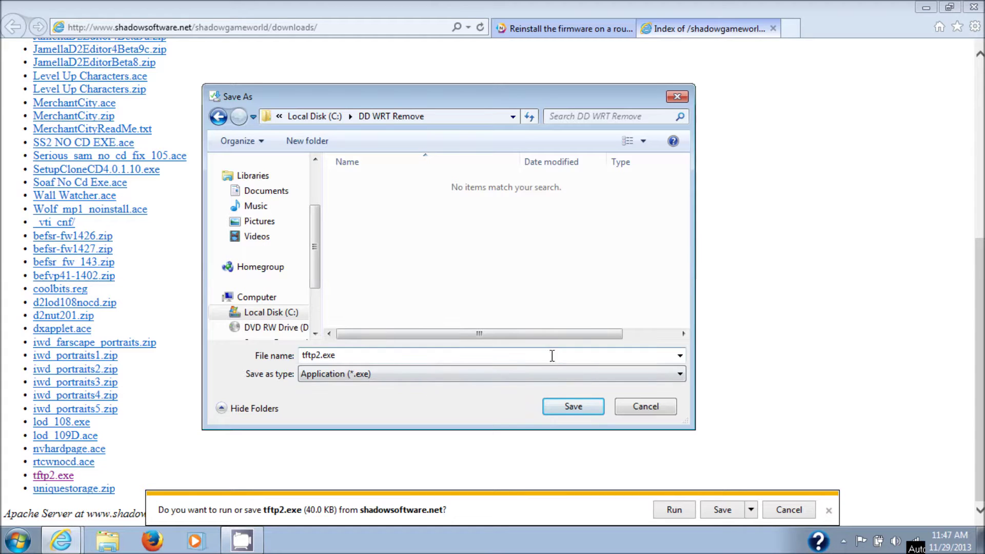
left_click(573, 406)
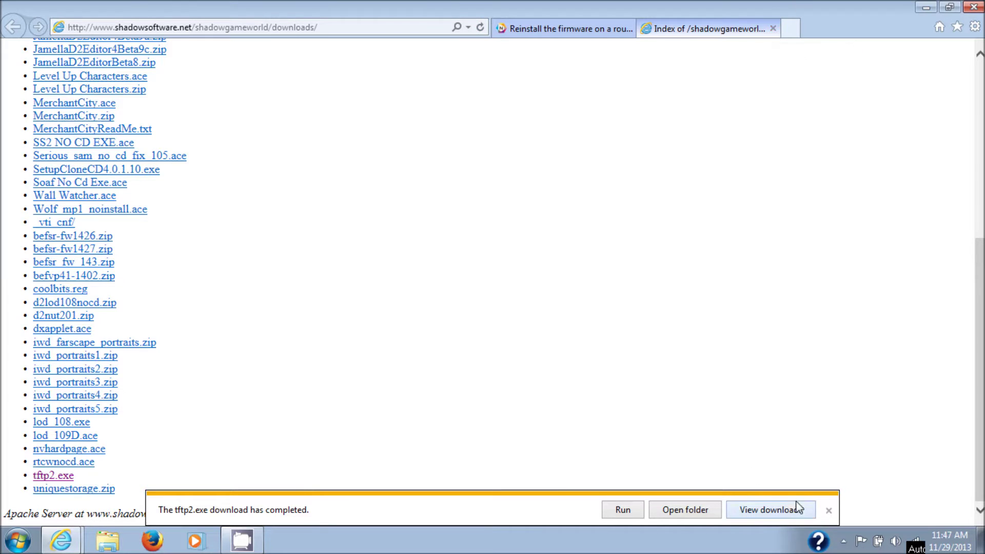
- Close the downloads tab and go to Netgear's home-products support site in a new tab
left_click(829, 510)
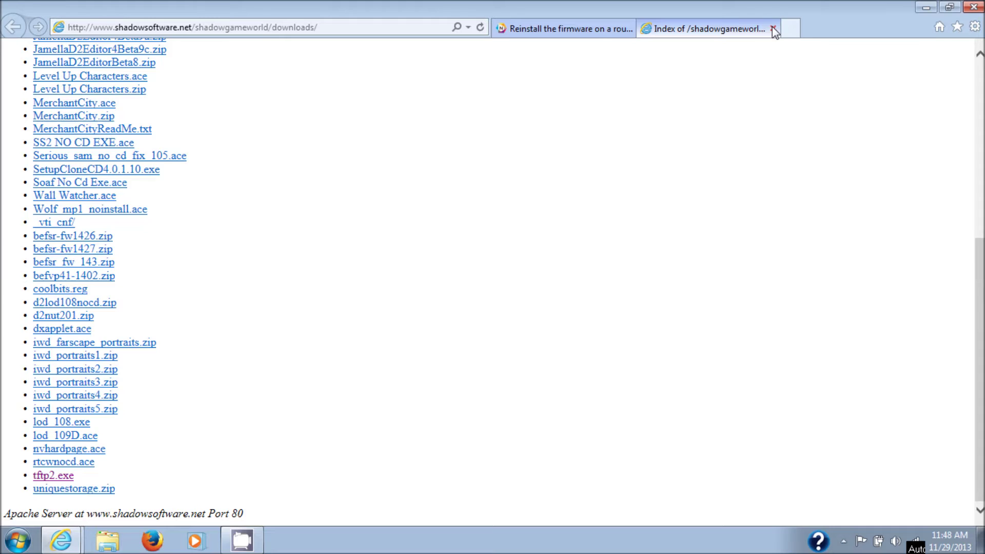
left_click(773, 29)
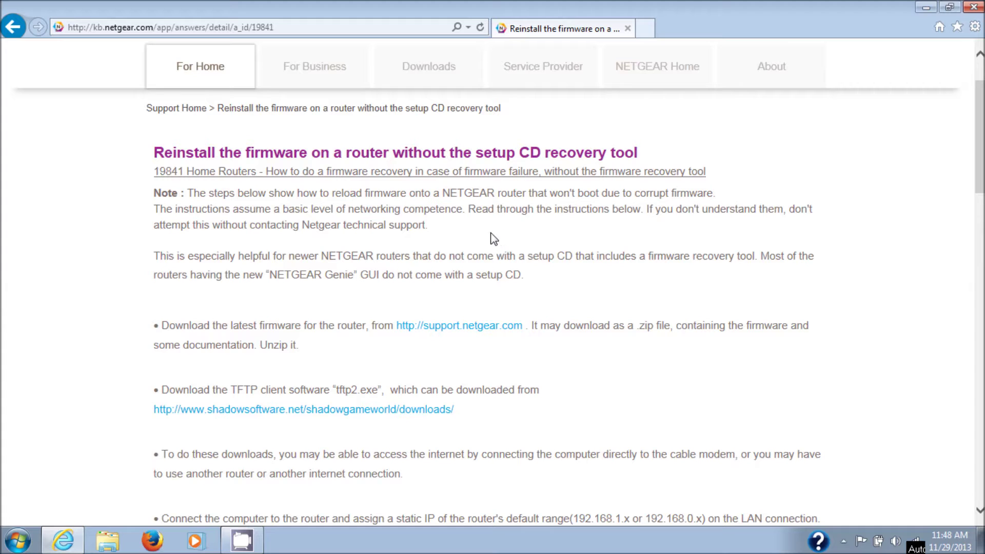
left_click(468, 326)
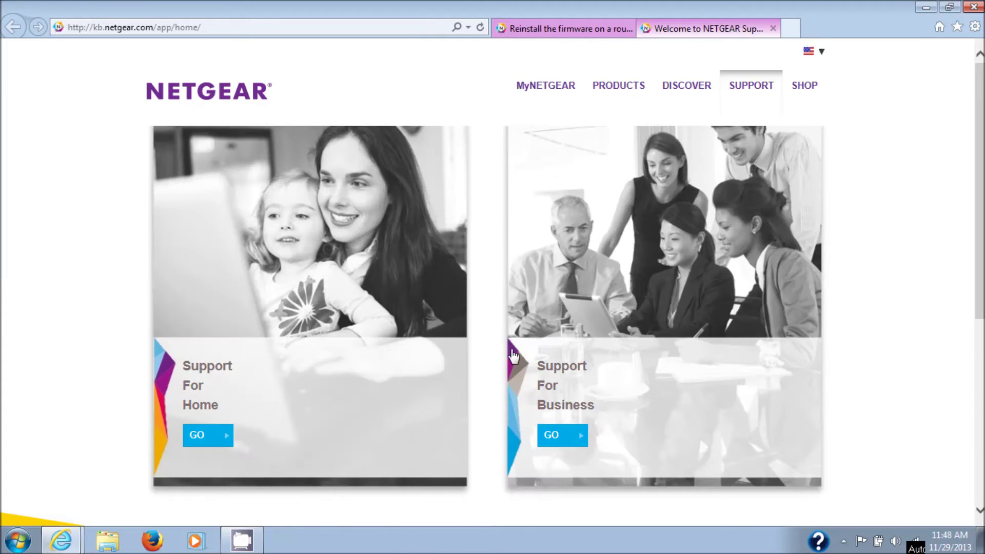
left_click(226, 442)
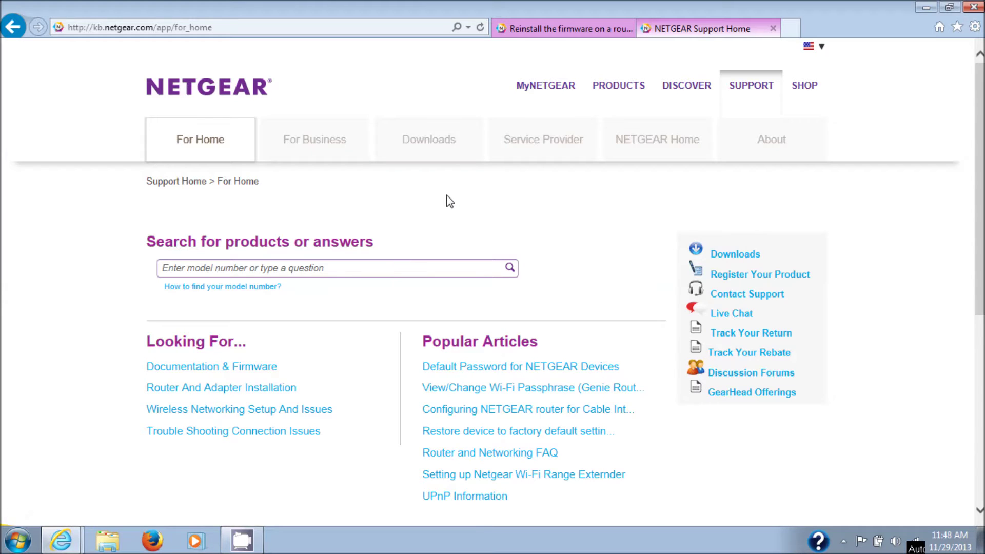
- Open the NETGEAR Download Center's Product Drilldown
mouse_move(763, 83)
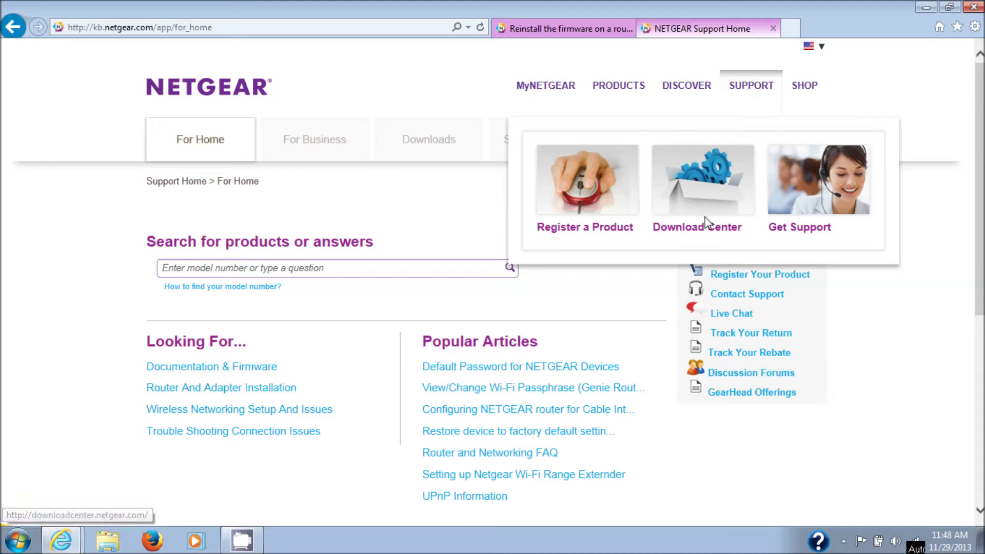
left_click(702, 234)
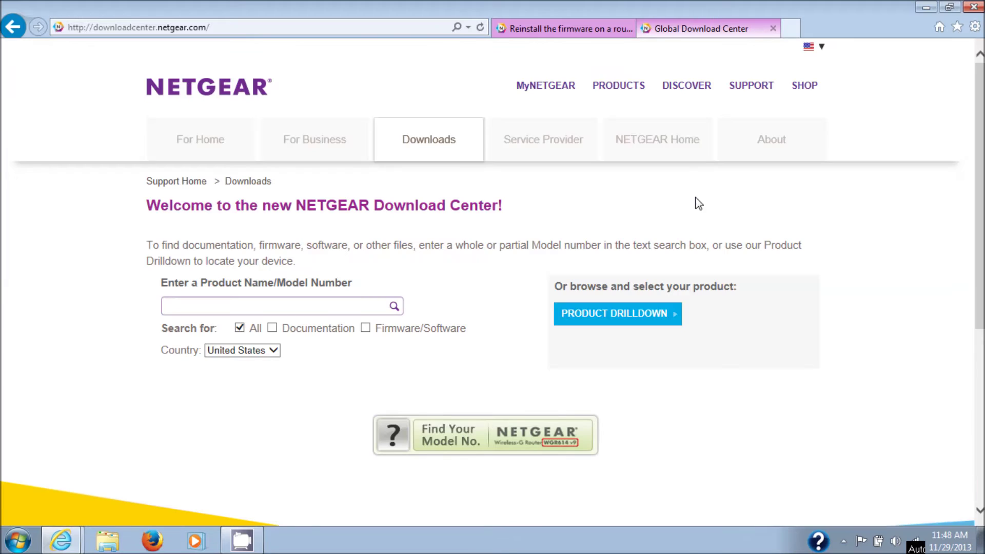
left_click(660, 319)
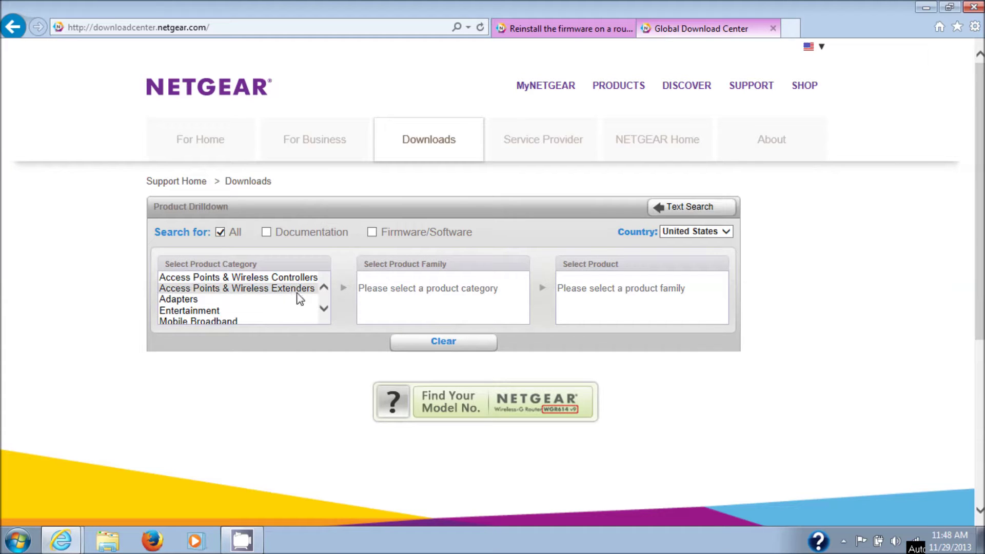
- Drill down to Routers, Modems & Gateways > Wireless Routers & Gateway Modem > WNR2000v3
left_click_drag(324, 309, 325, 309)
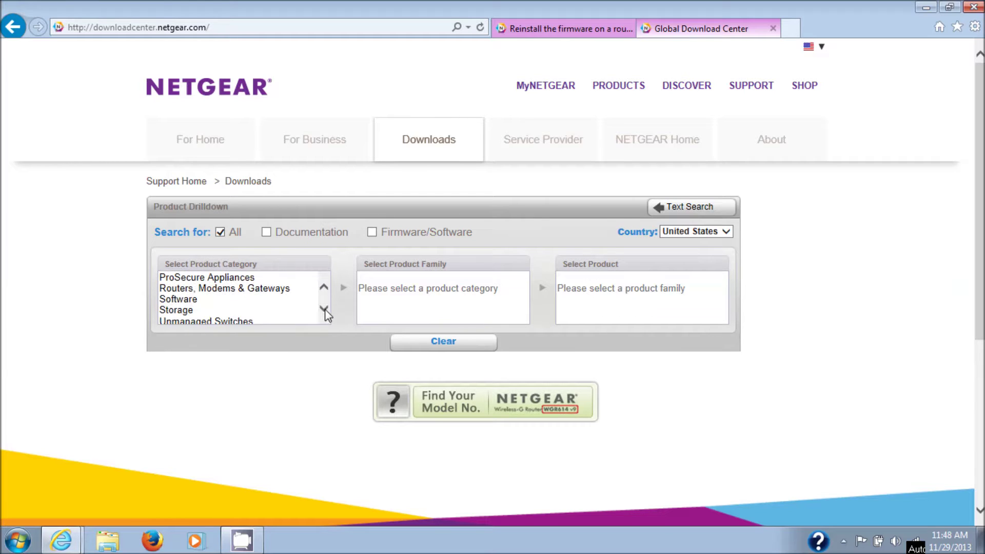
left_click(278, 289)
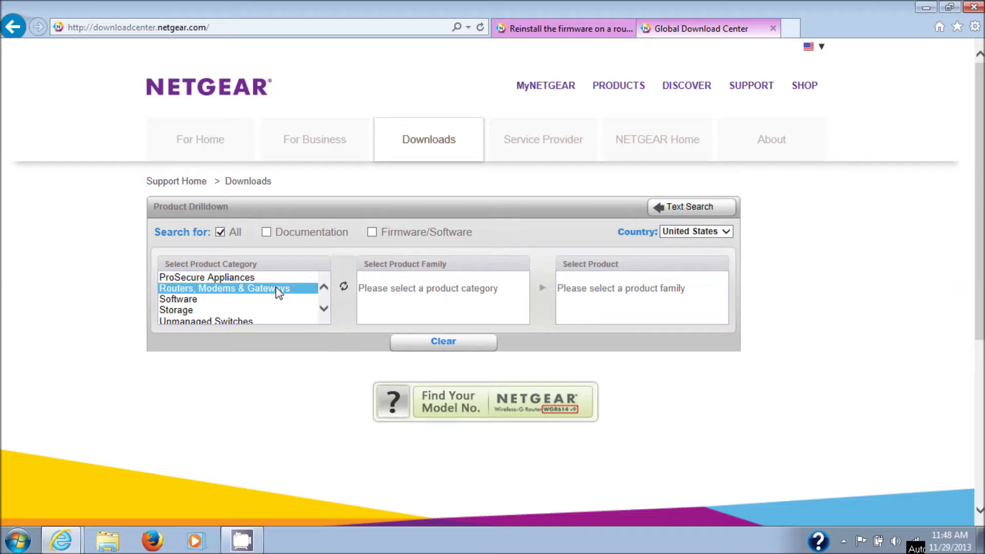
scroll(472, 295, "down", 1)
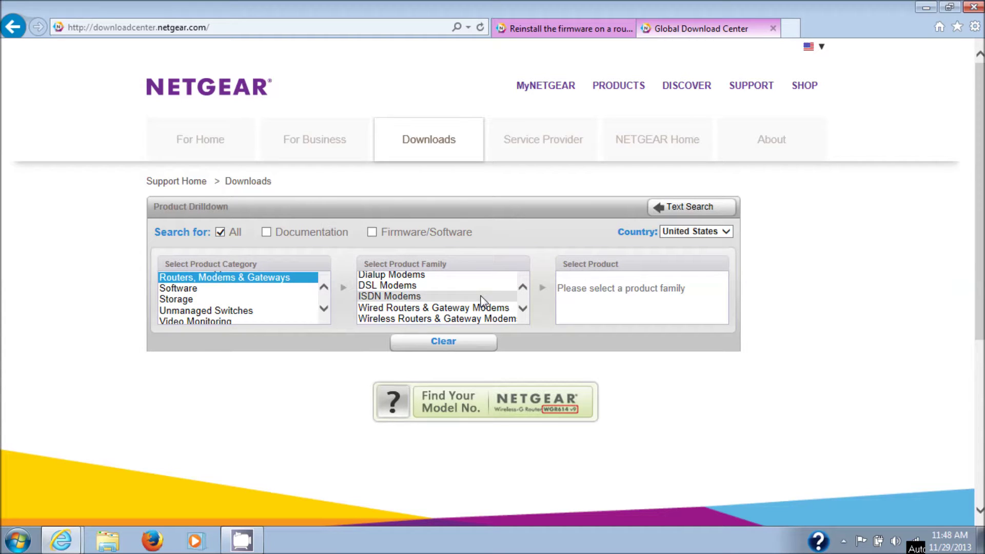
left_click(462, 318)
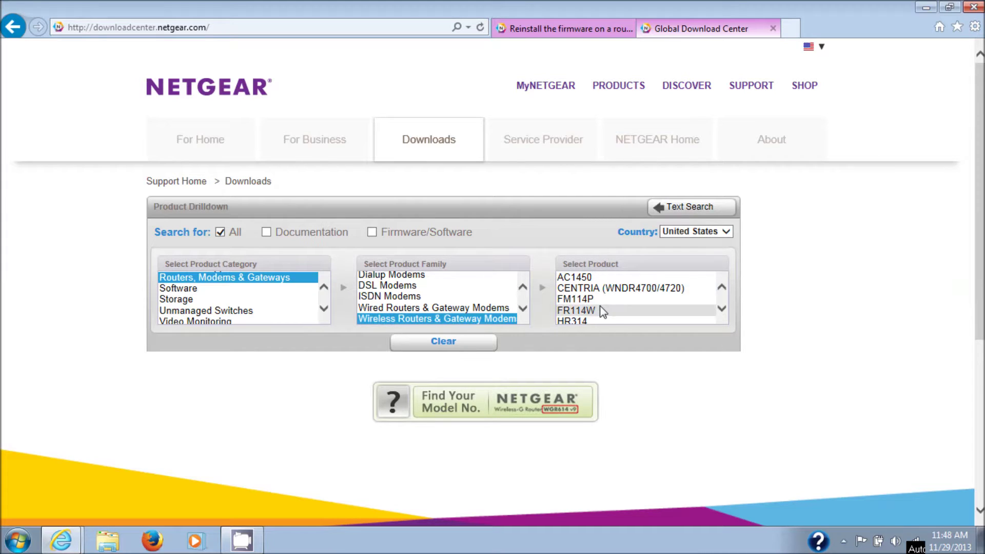
scroll(600, 310, "down", 5)
scroll(603, 310, "down", 5)
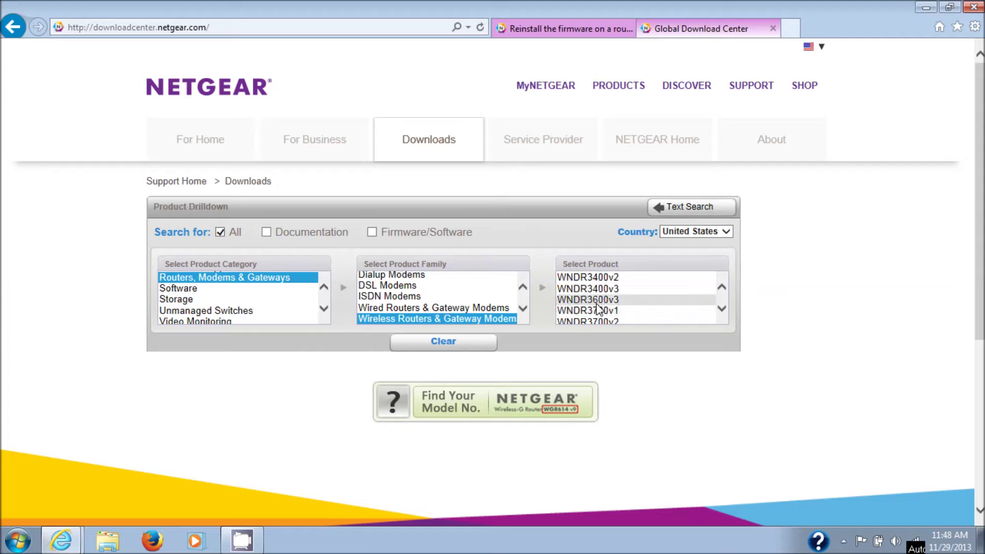
scroll(598, 308, "down", 6)
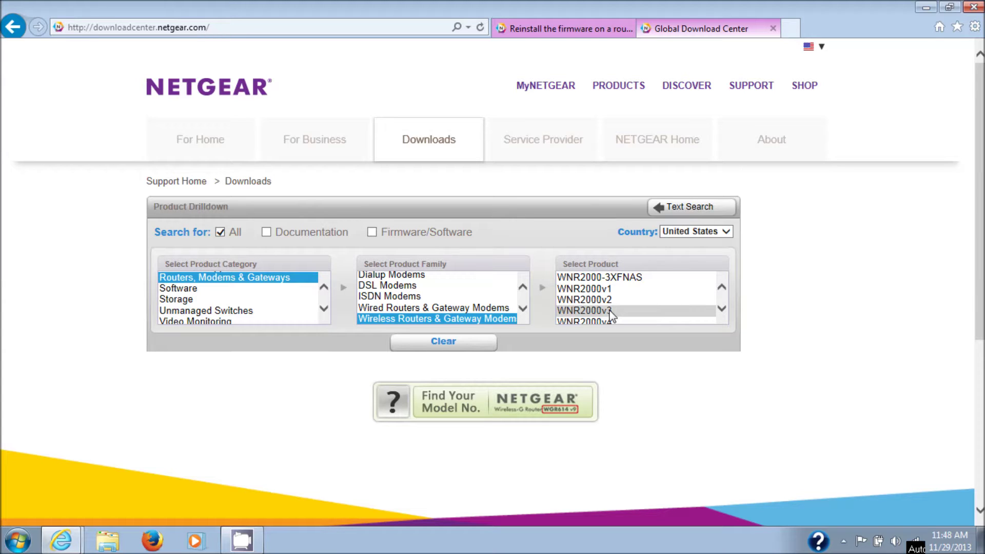
left_click(611, 314)
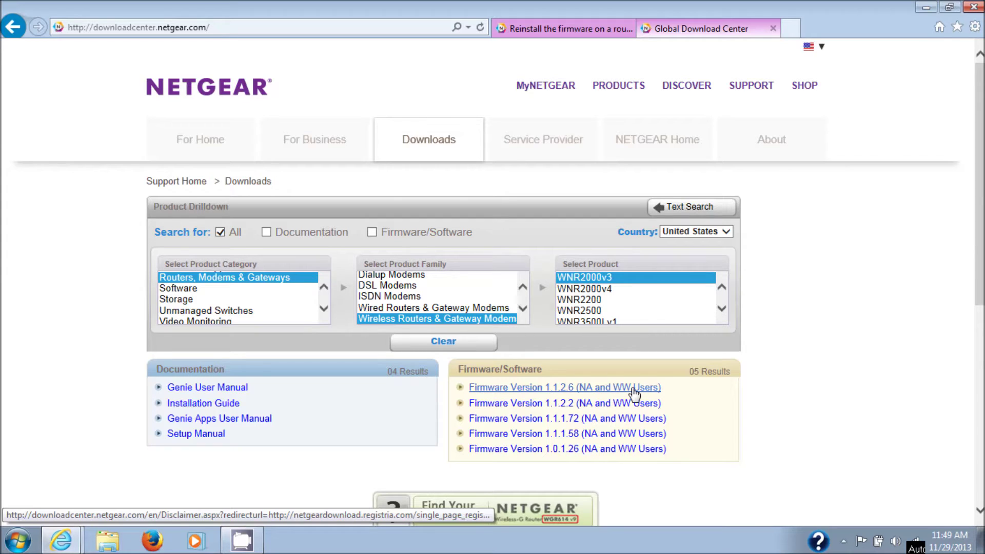
- Request firmware version 1.1.2.6, accept the disclaimer and continue without registering
left_click(571, 389)
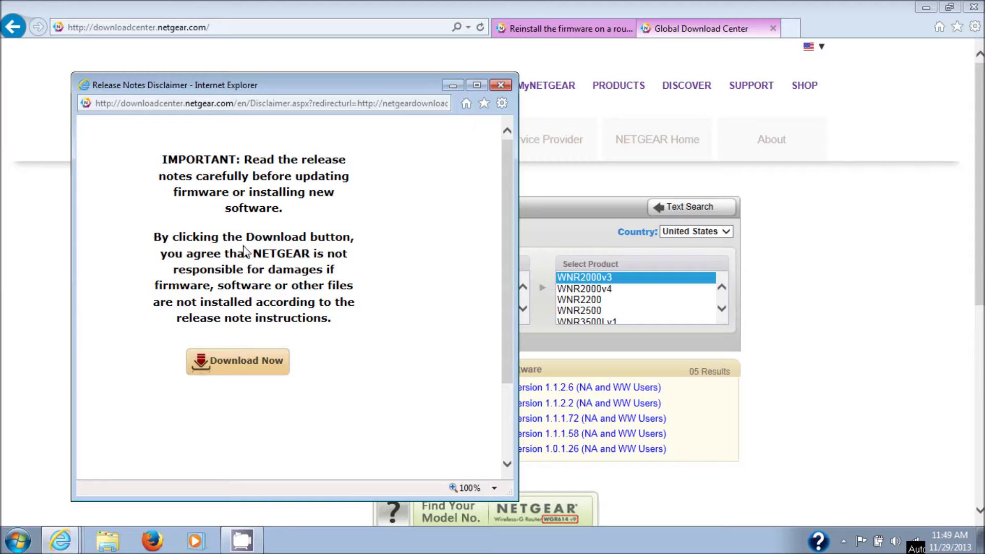
left_click(253, 365)
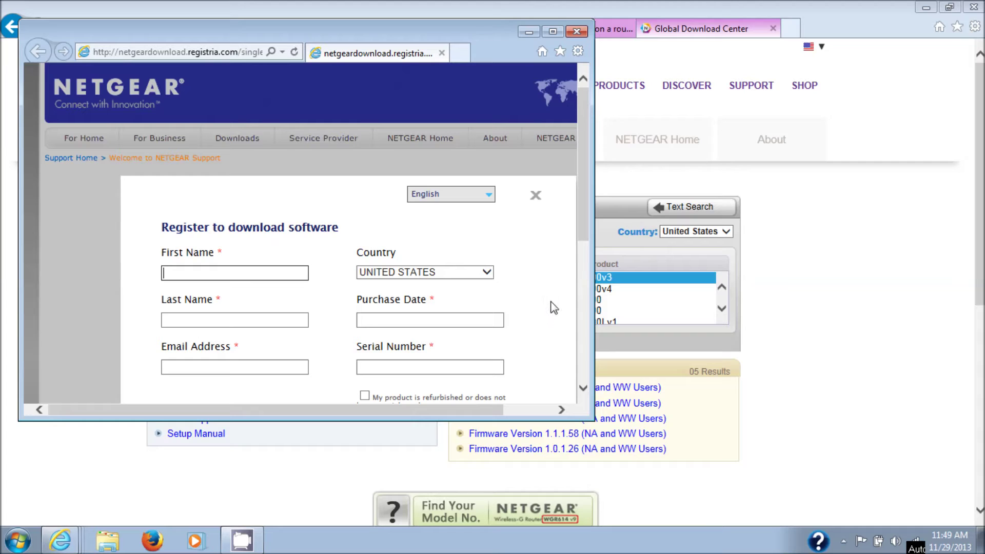
scroll(557, 286, "down", 4)
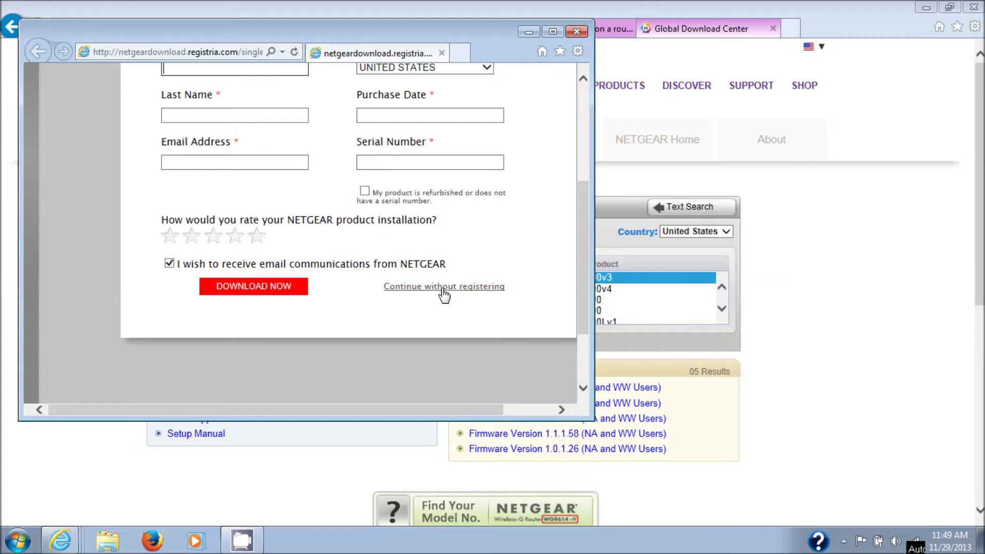
left_click(443, 291)
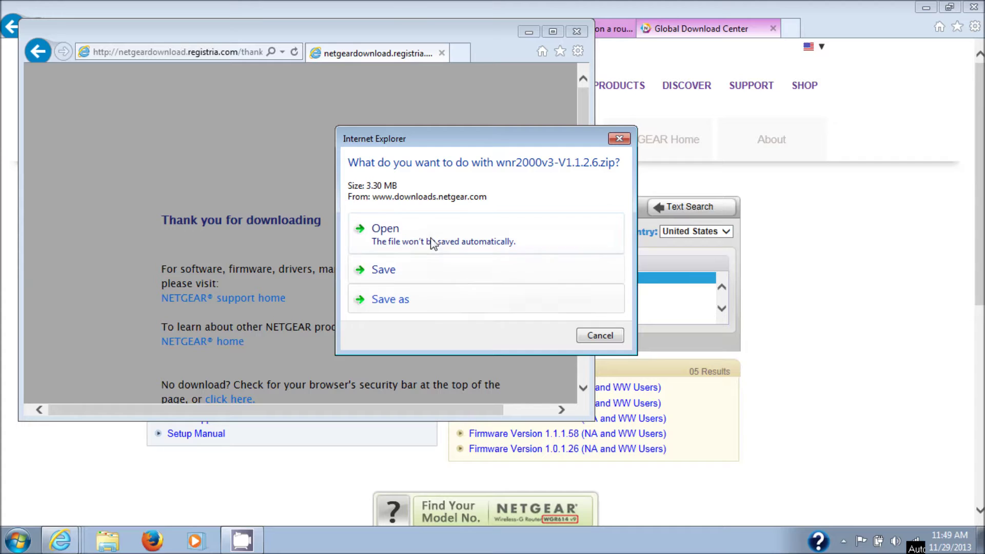
- Save wnr2000v3-V1.1.2.6.zip into DD WRT Remove and open its folder once downloaded
left_click(515, 303)
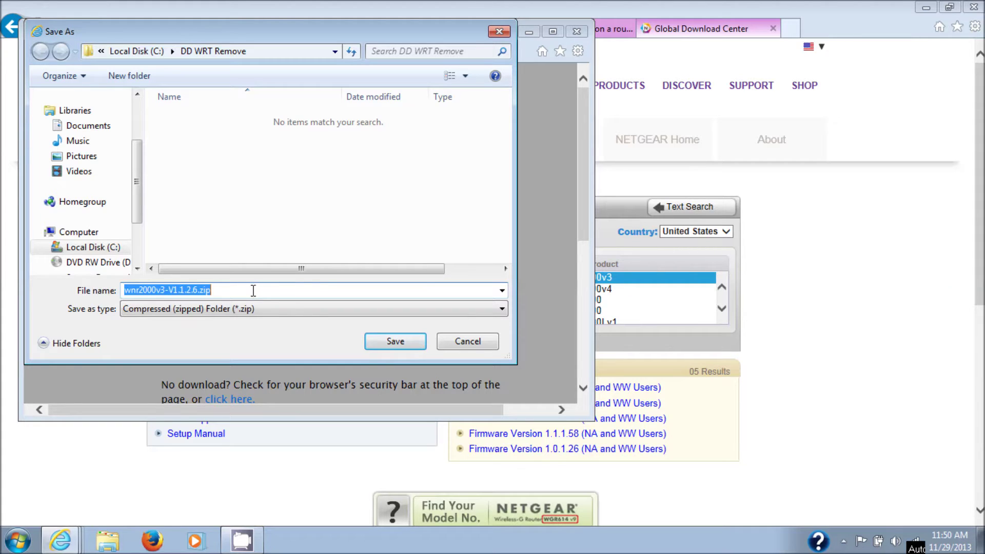
left_click(396, 342)
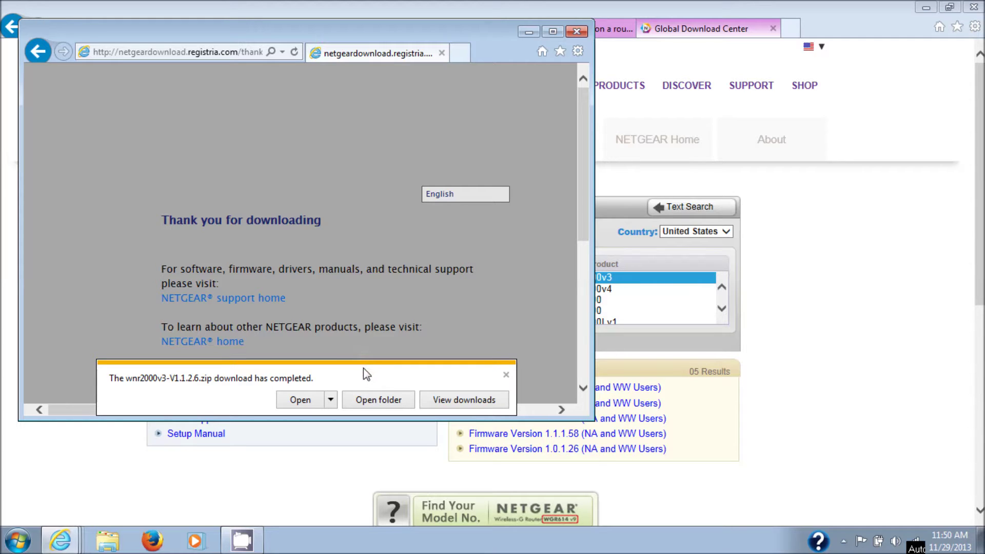
left_click(388, 403)
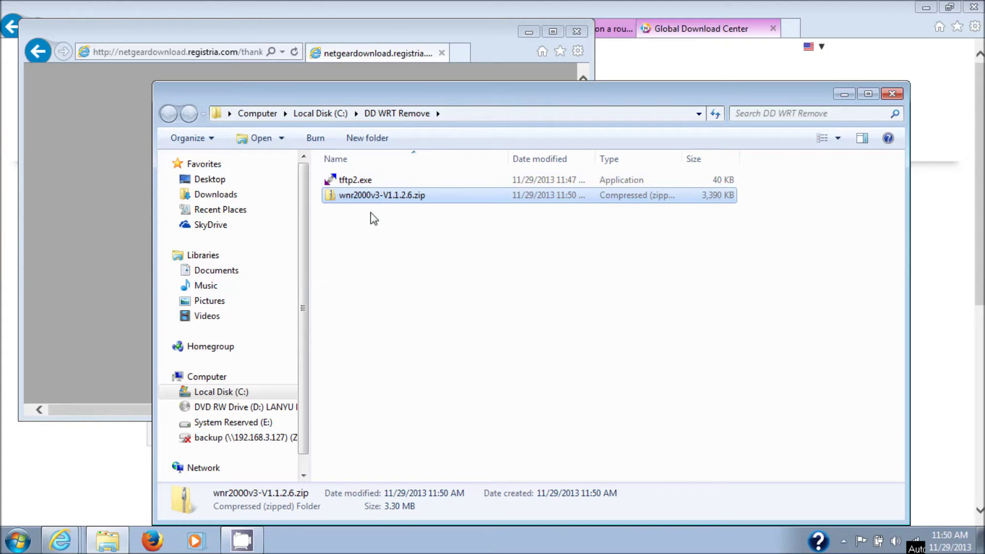
- Open wnr2000v3-V1.1.2.6.zip and select the wnr2000v3-V1.1.2.6.img image inside it
double_click(396, 199)
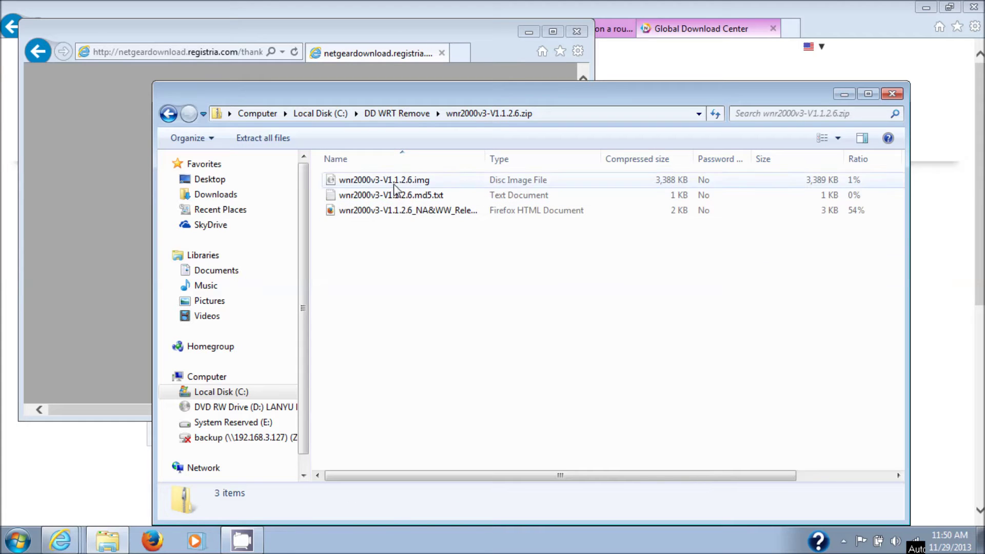
left_click(396, 187)
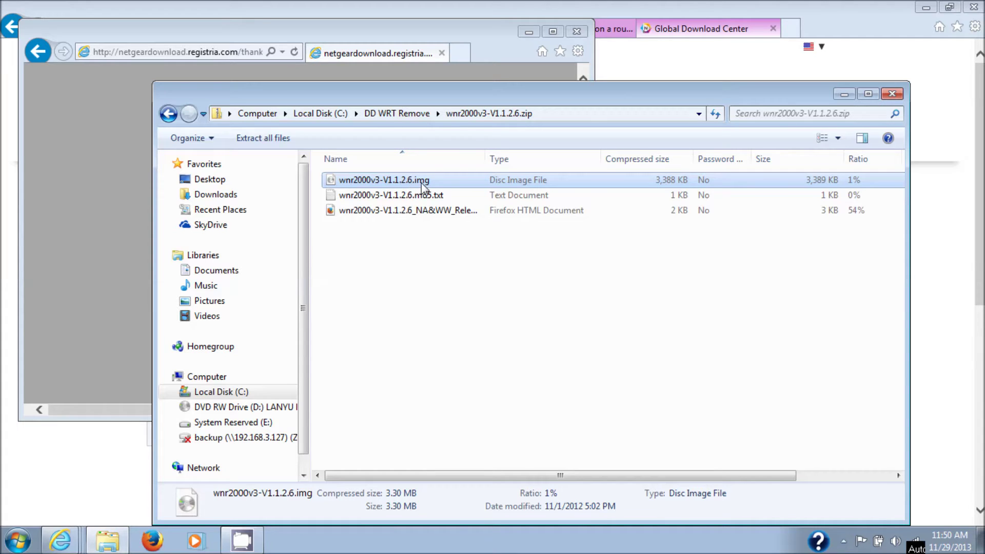
- Copy wnr2000v3-V1.1.2.6.img and paste it into the DD WRT Remove folder beside tftp2.exe
right_click(411, 181)
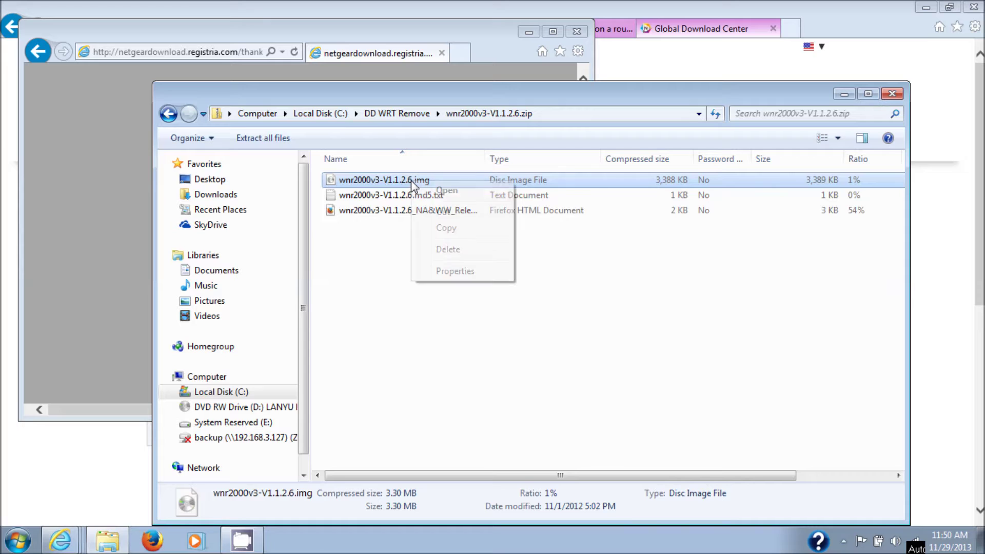
left_click(448, 227)
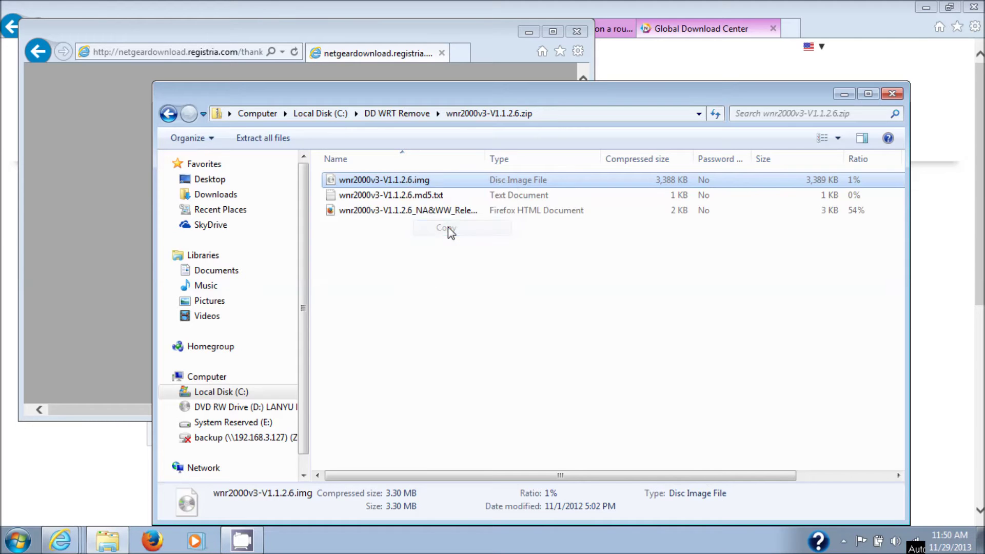
left_click(392, 114)
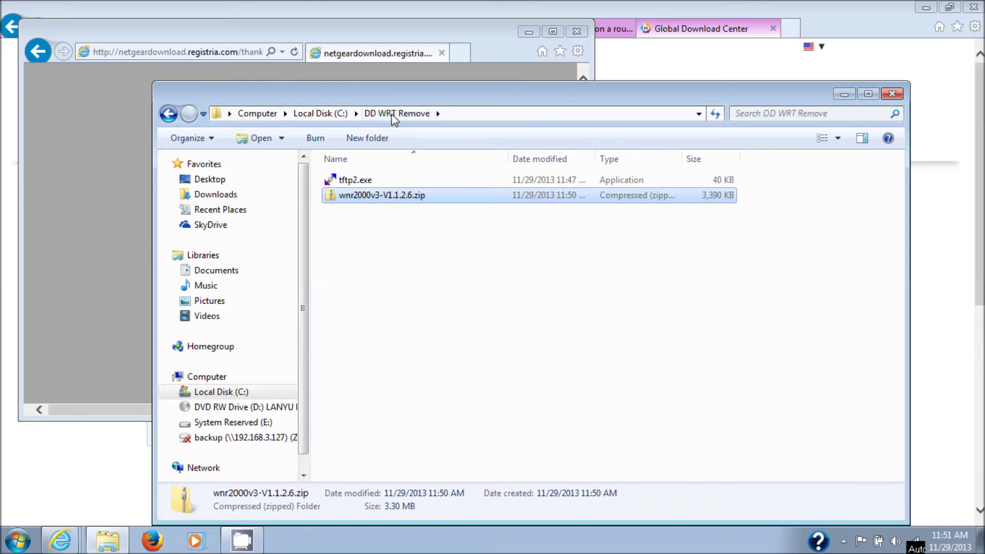
left_click(337, 224)
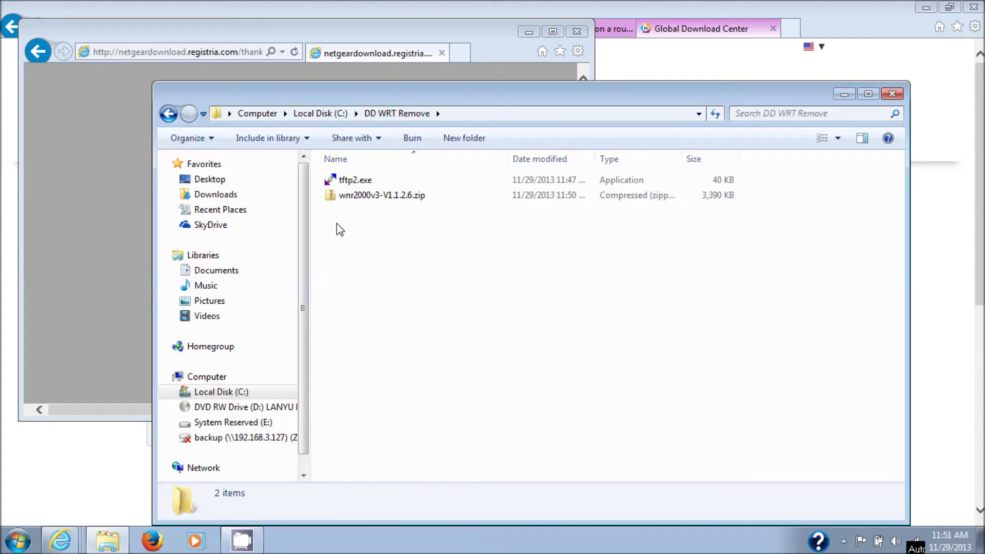
right_click(338, 224)
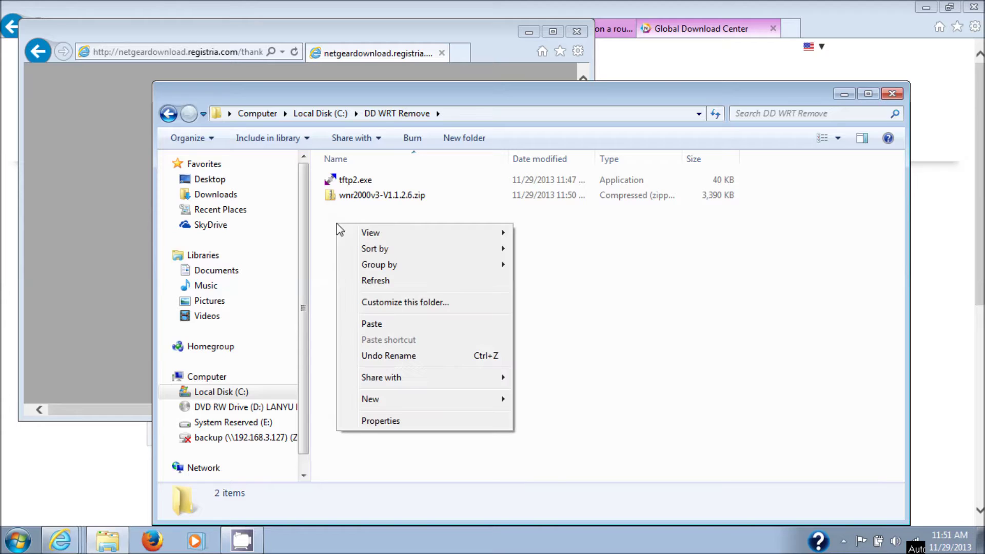
left_click(374, 323)
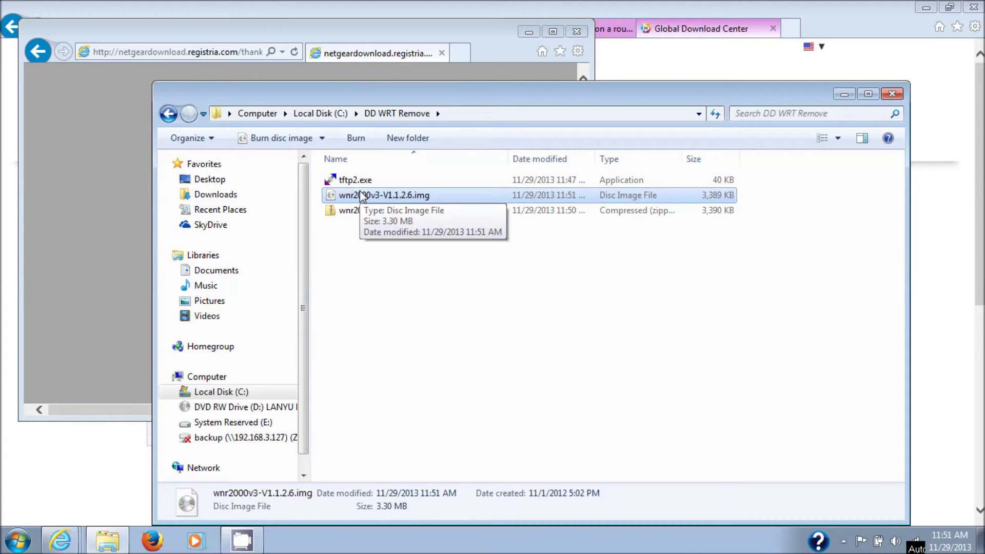
left_click(361, 256)
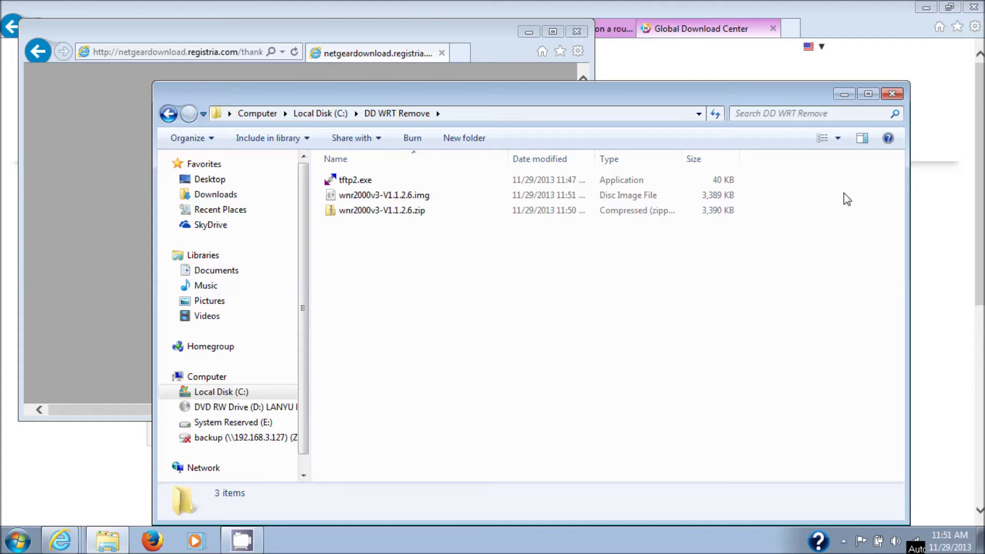
- Close the DD WRT Remove folder window and the download thank-you window
left_click(892, 94)
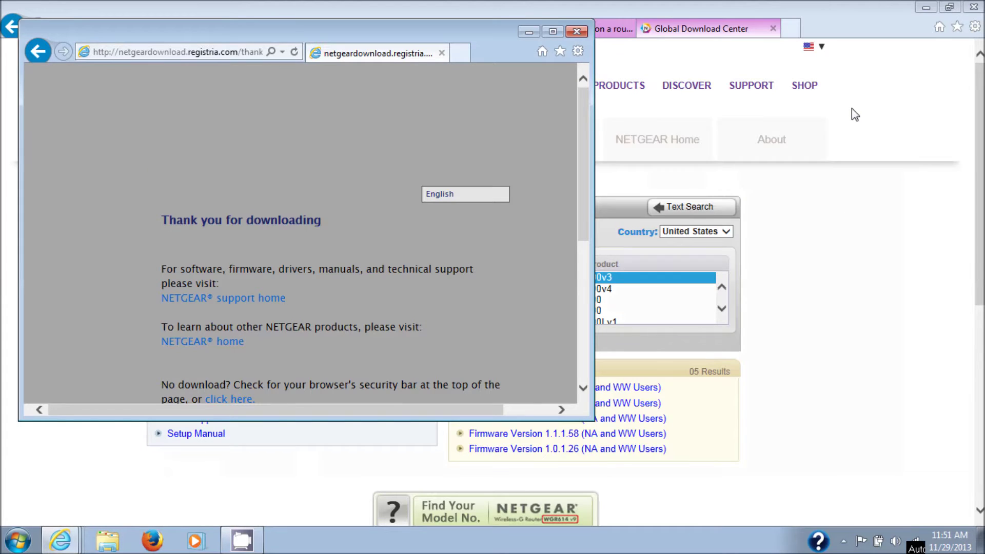
left_click(577, 31)
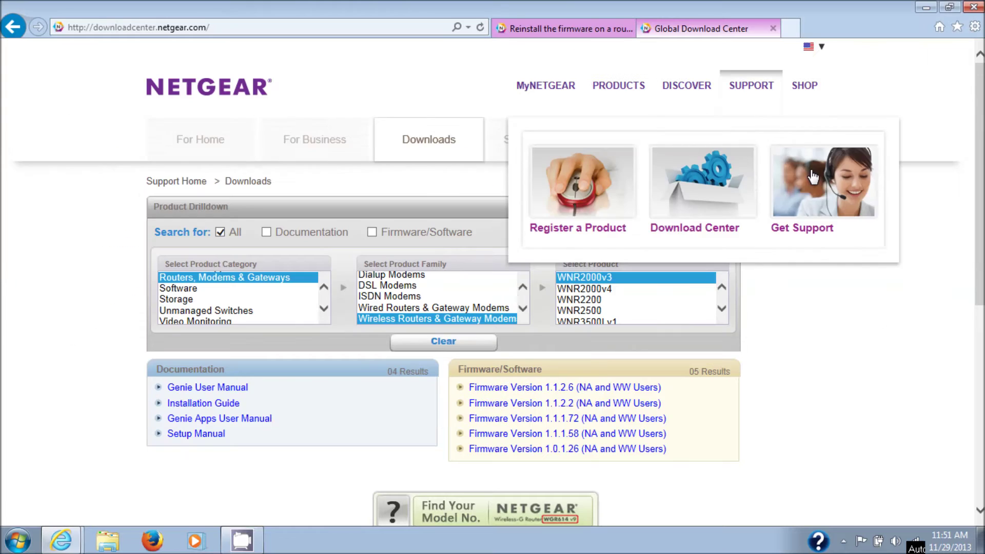
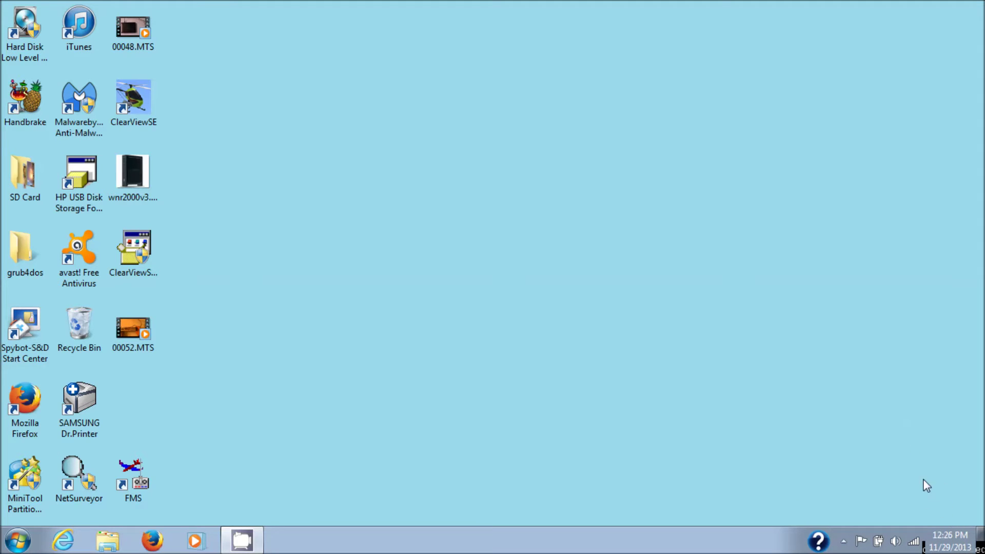
- Check the tray network status: wireless has Internet access, the wired network is unidentified
mouse_move(917, 544)
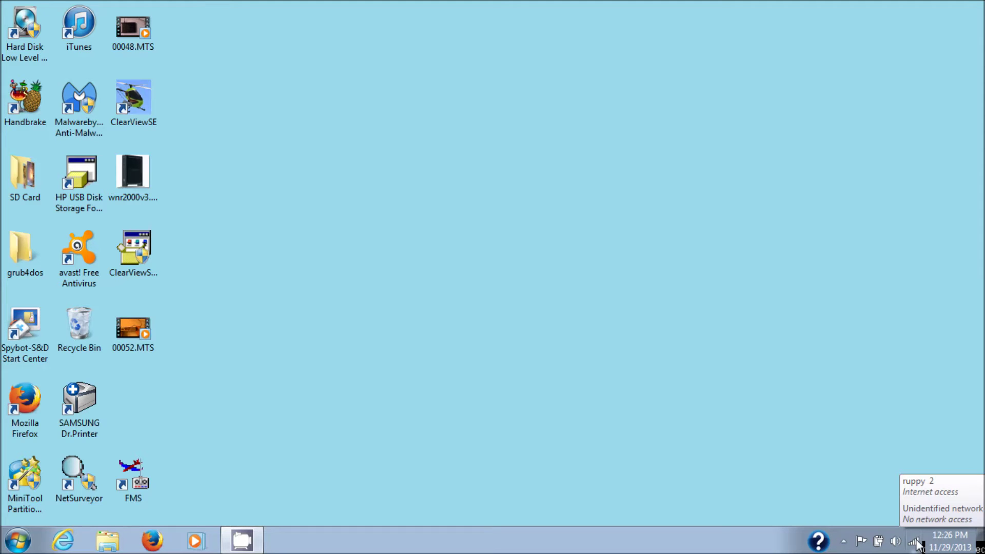
- Disable the Wireless Network Connection adapter through Network and Sharing Center's adapter settings
right_click(916, 545)
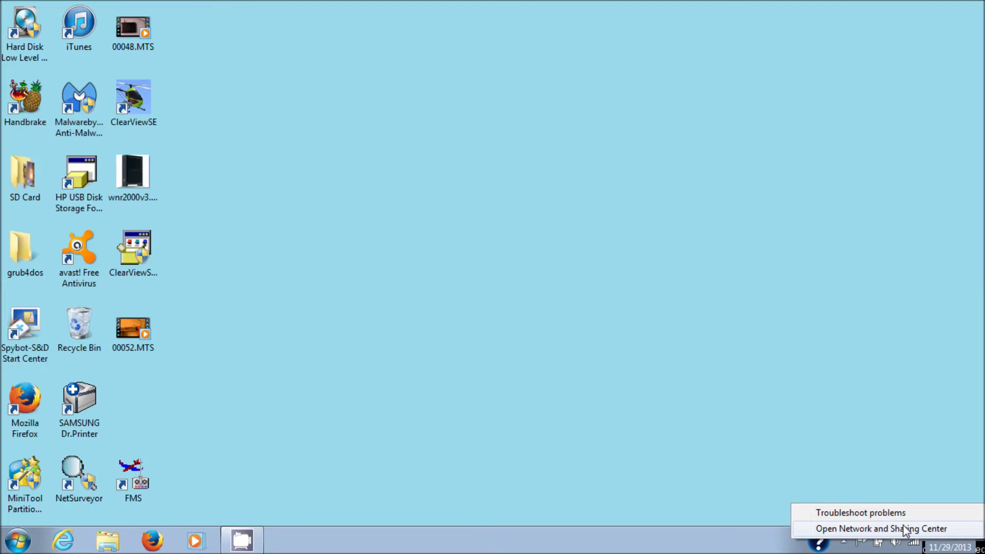
left_click(904, 530)
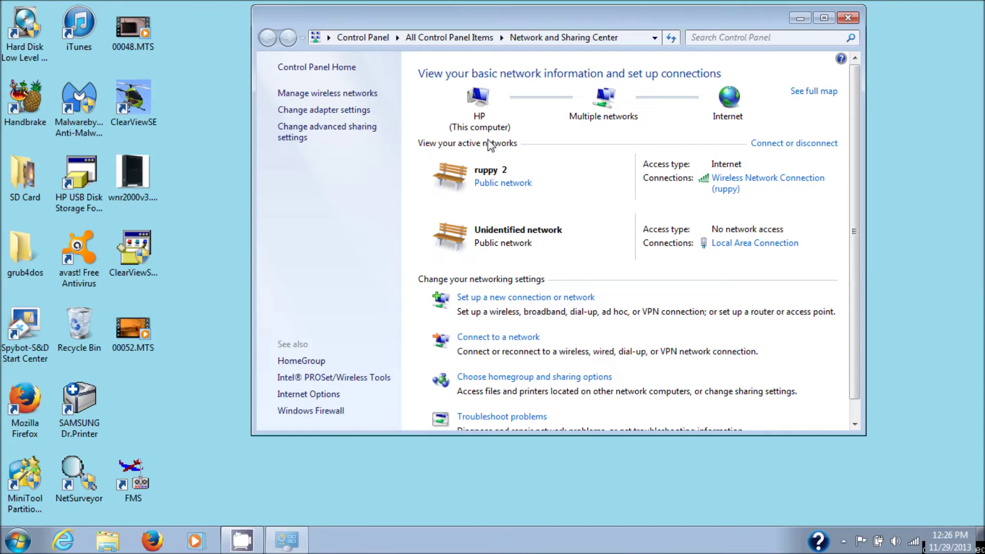
left_click(342, 110)
left_click(518, 108)
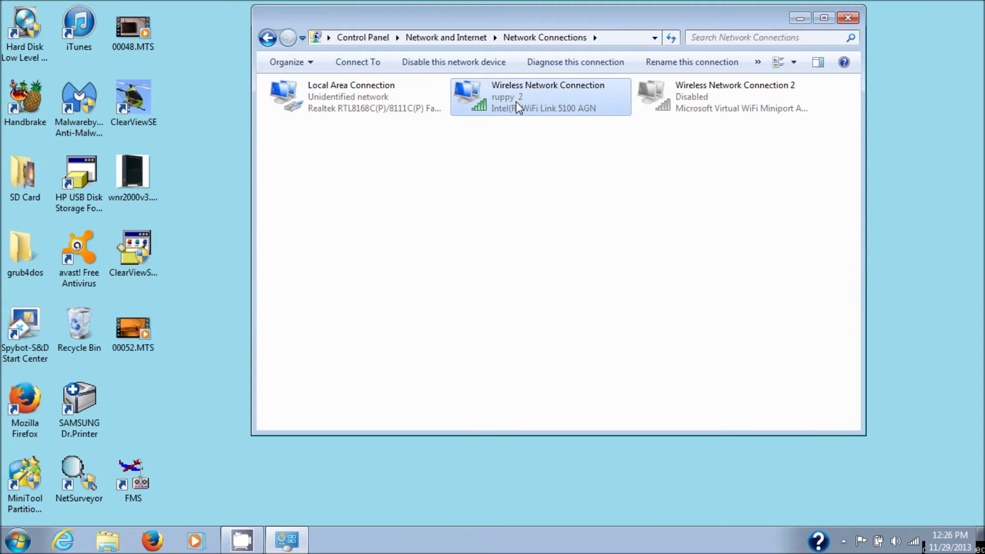
right_click(517, 103)
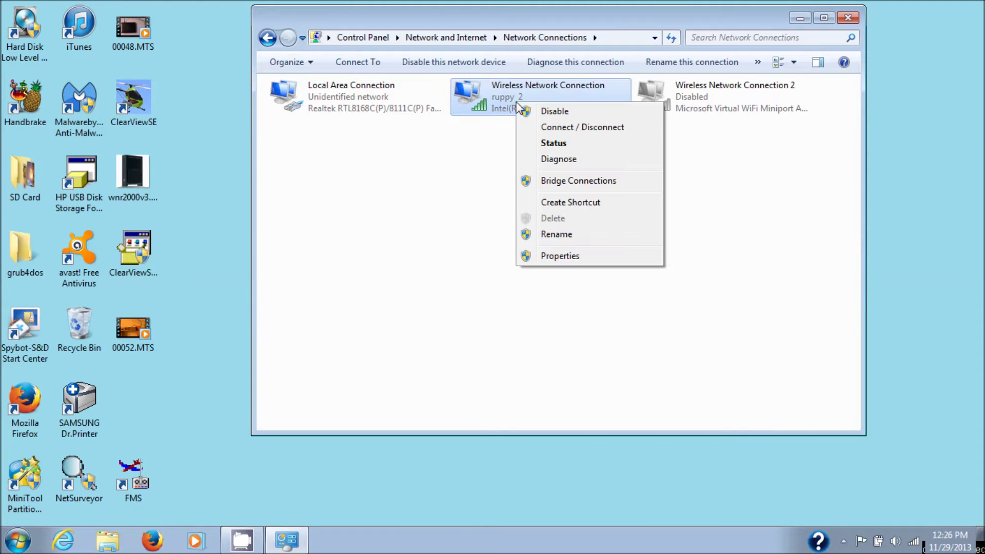
left_click(554, 111)
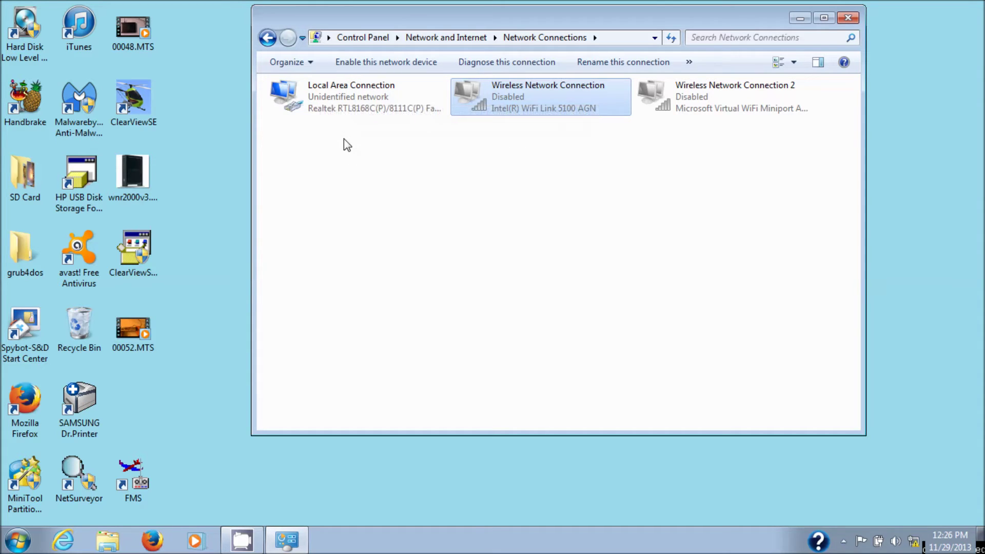
right_click(346, 99)
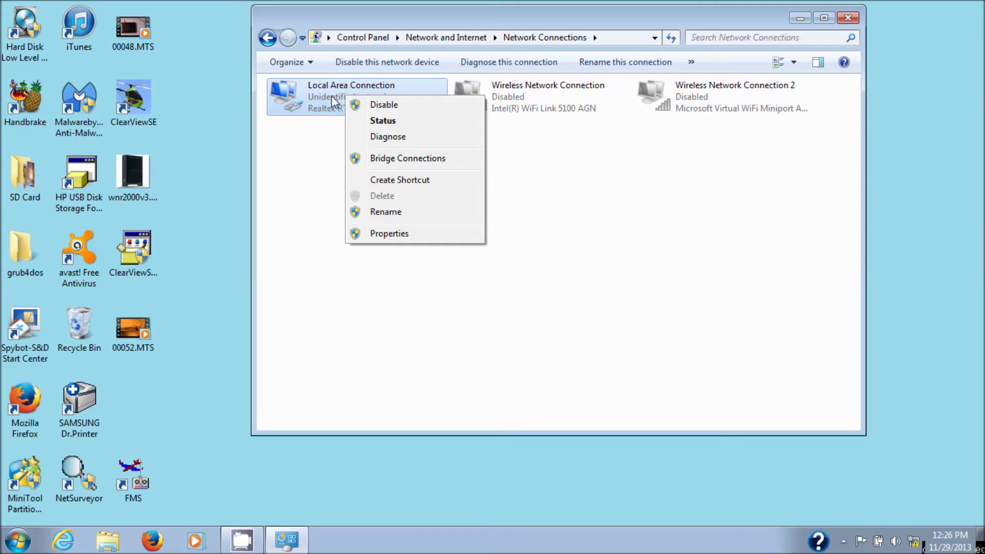
- Give Local Area Connection's IPv4 the static address 192.168.1.10 with subnet mask 255.255.255.0
left_click(400, 235)
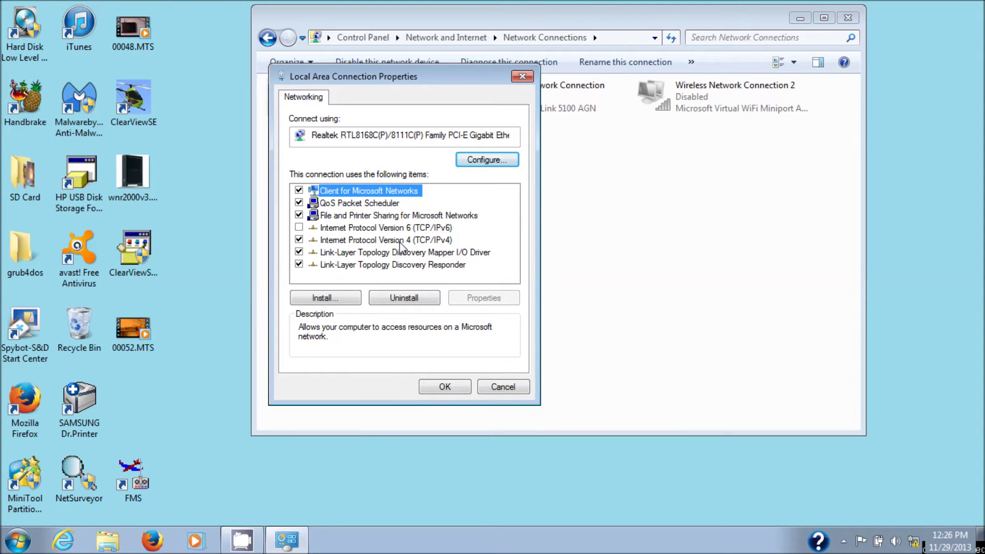
left_click(400, 240)
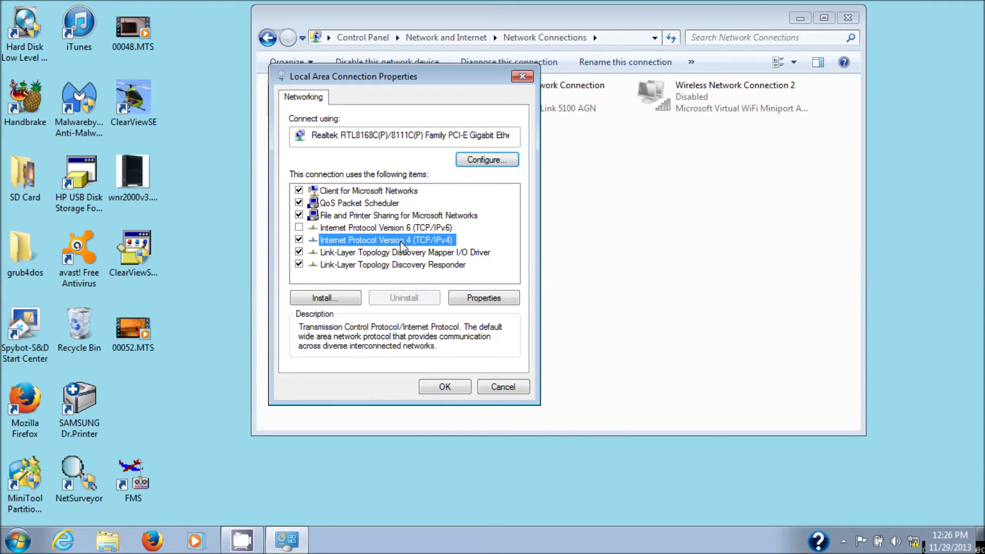
double_click(400, 241)
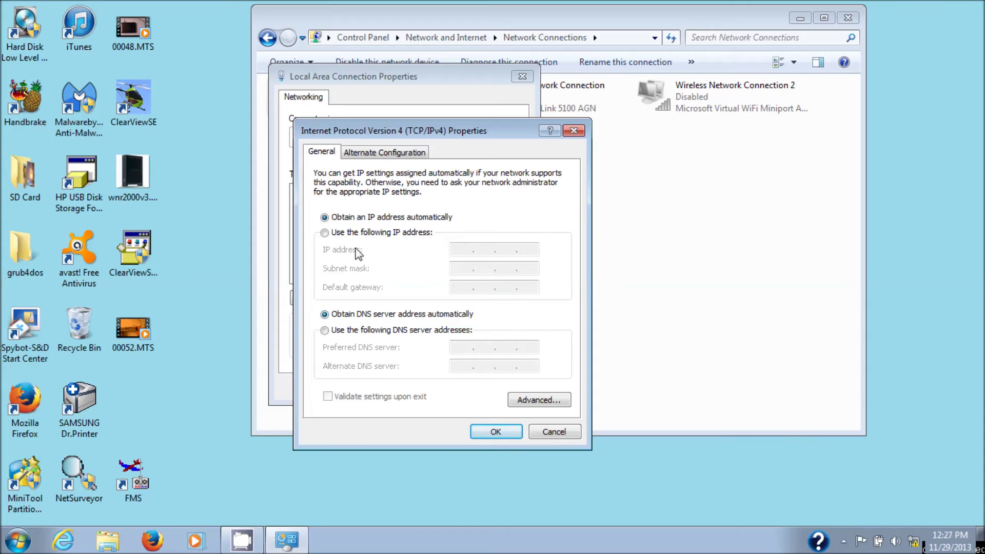
left_click(324, 234)
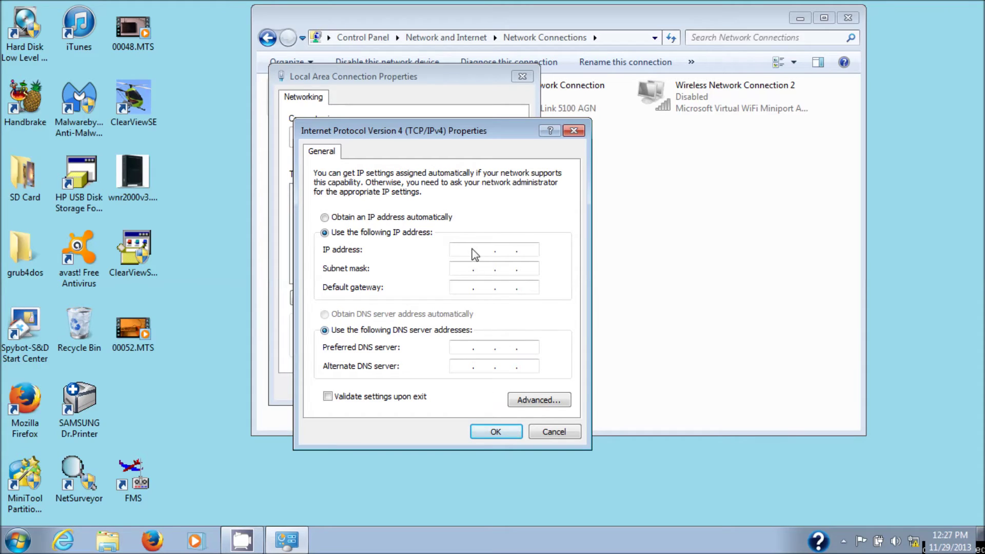
type("192.168.1.10")
double_click(534, 252)
left_click(462, 272)
- Set the default gateway and preferred DNS to 192.168.1.1, apply, and close Network Connections
left_click(474, 288)
type("192.168.")
double_click(528, 288)
left_click(454, 350)
type("192.168.1.1")
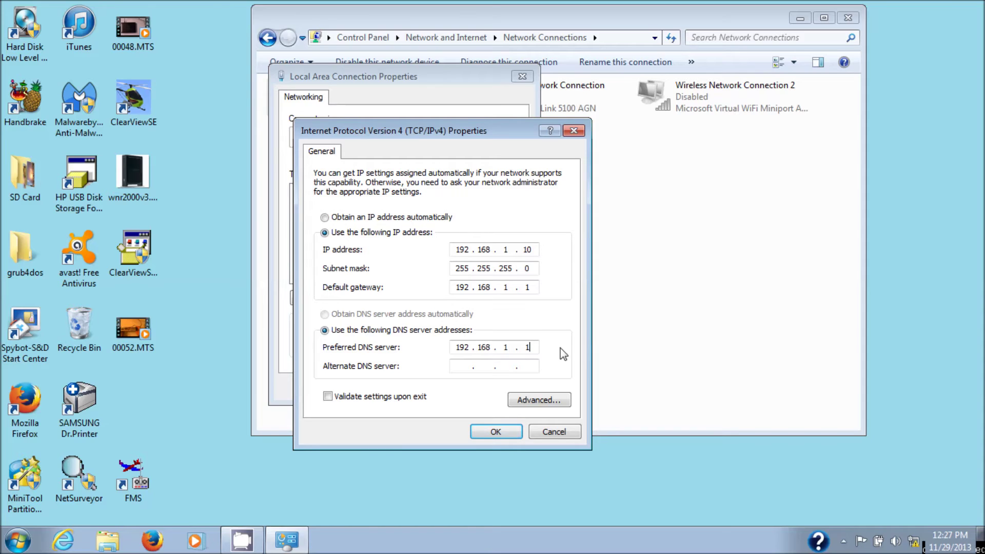
left_click(500, 432)
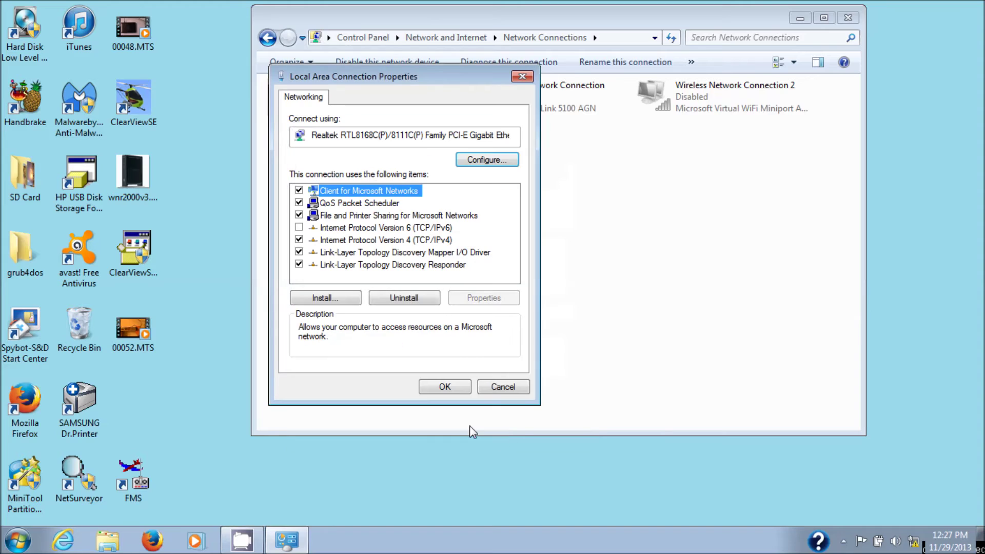
left_click(449, 388)
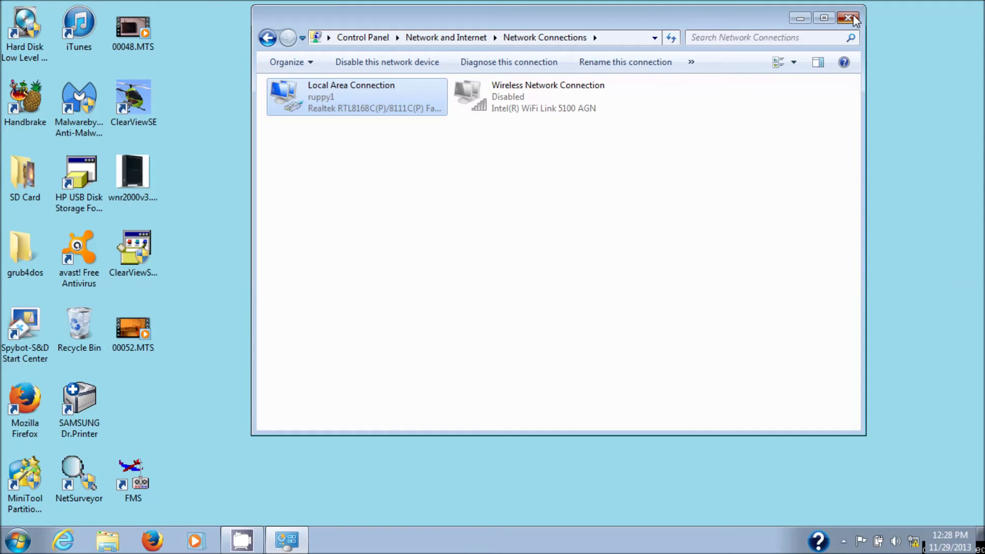
left_click(854, 15)
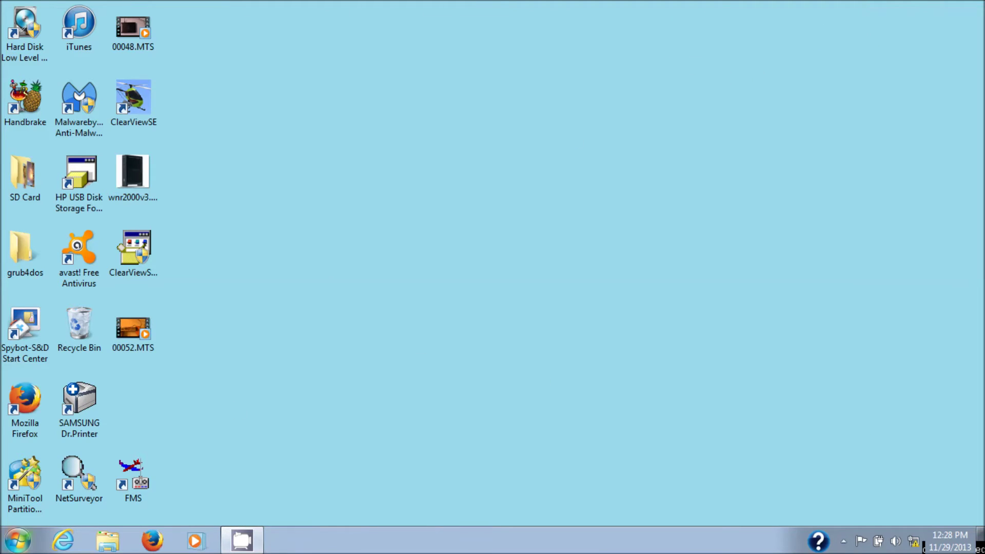
- Open the C:\DD WRT Remove folder in Explorer and launch tftp2.exe
left_click(111, 545)
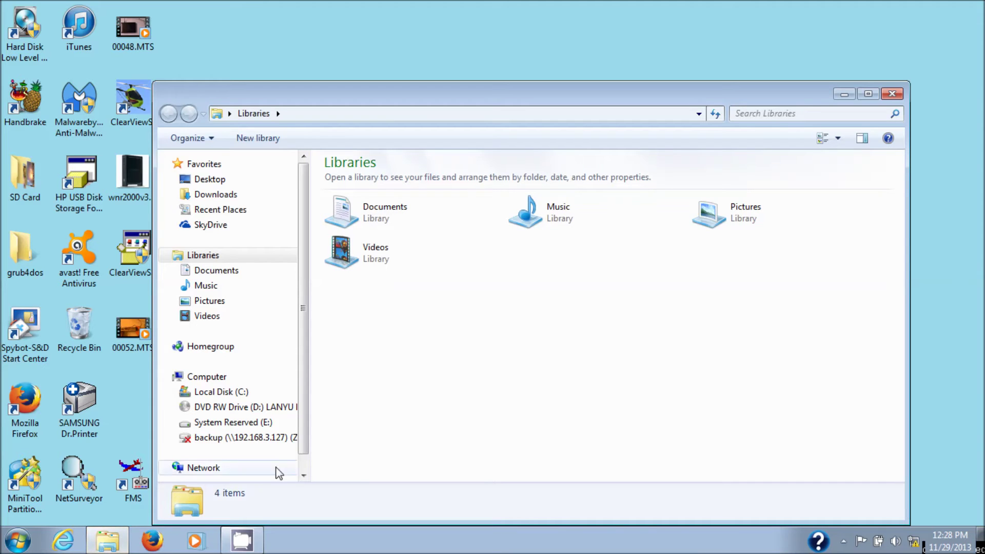
left_click(215, 392)
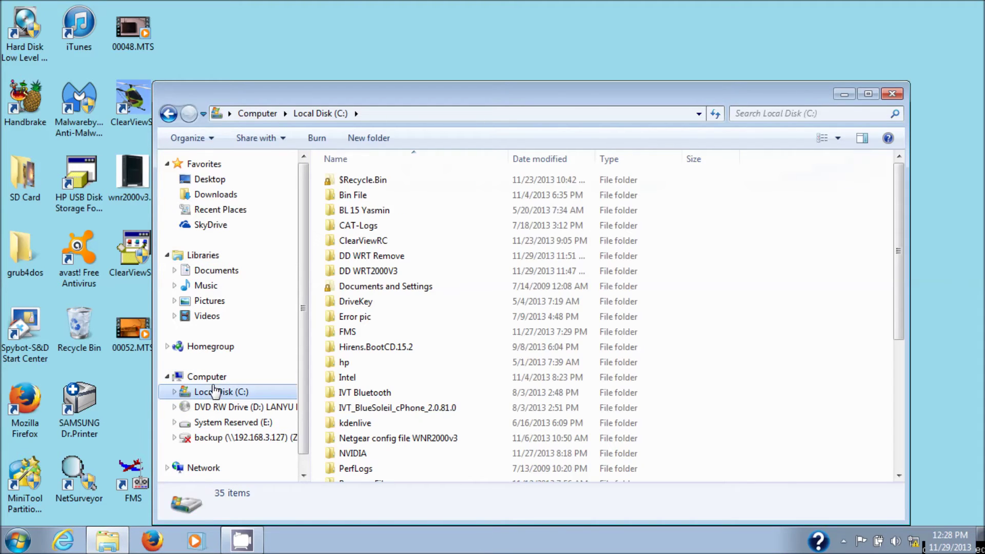
double_click(367, 257)
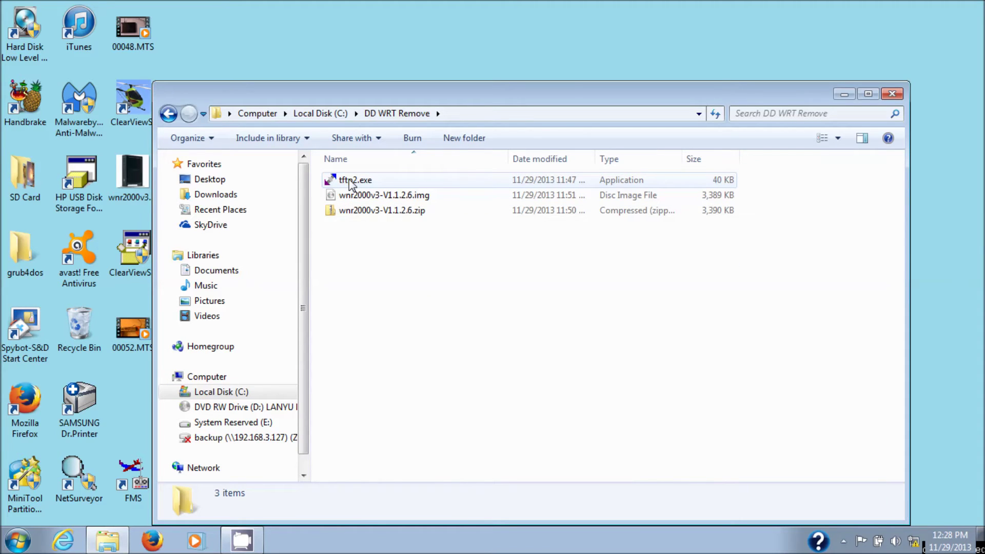
double_click(351, 180)
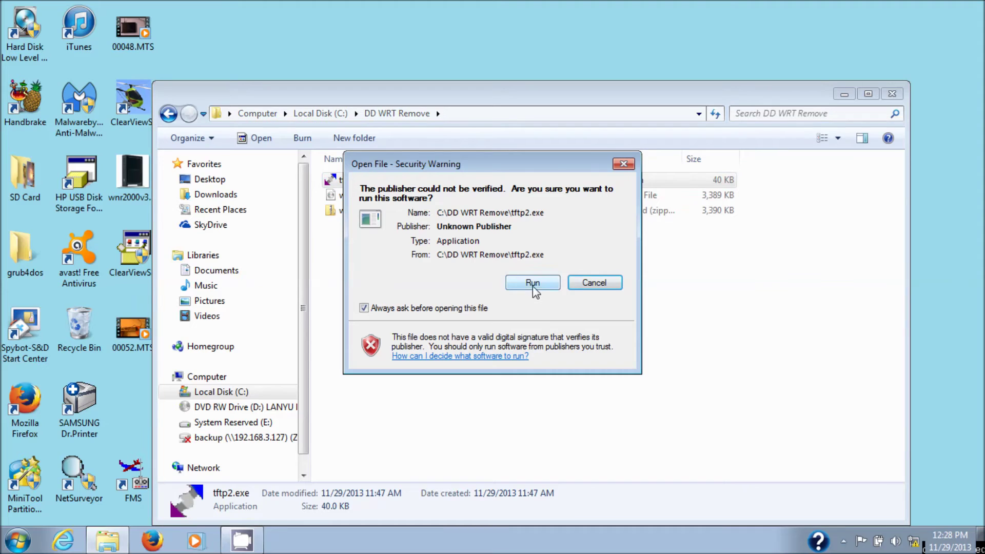
- Allow tftp2 to run, enter server 192.168.1.1, and clear the existing file path
left_click(532, 283)
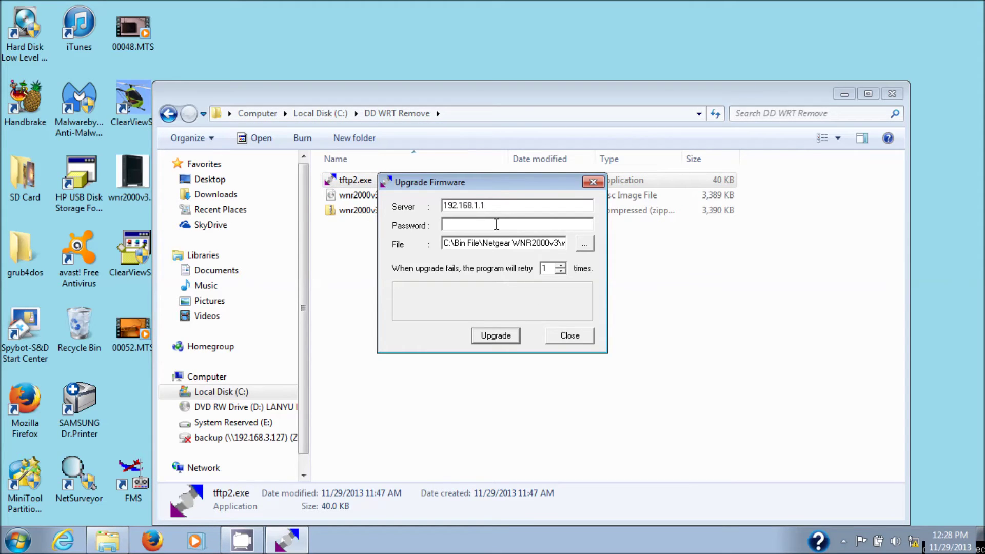
double_click(492, 206)
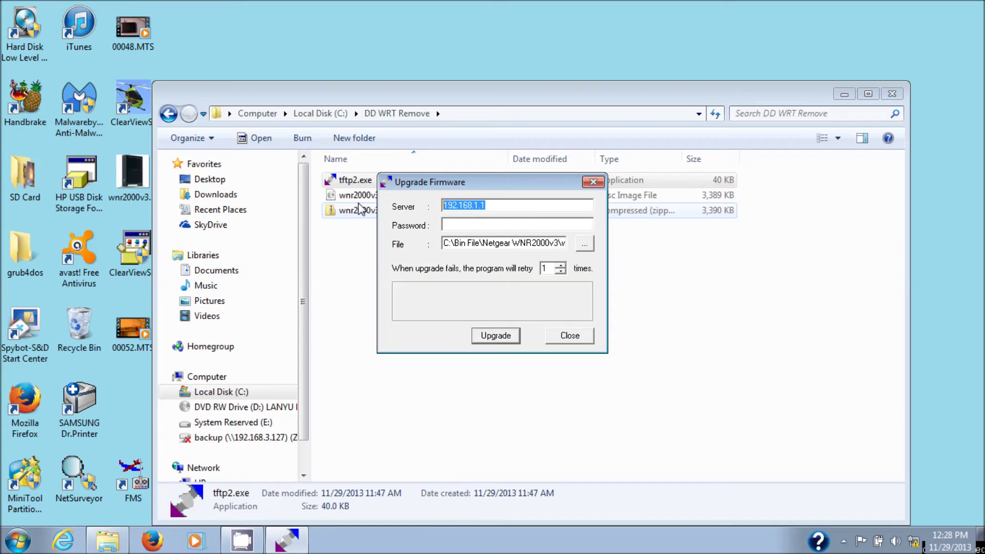
type("192.168.1.1")
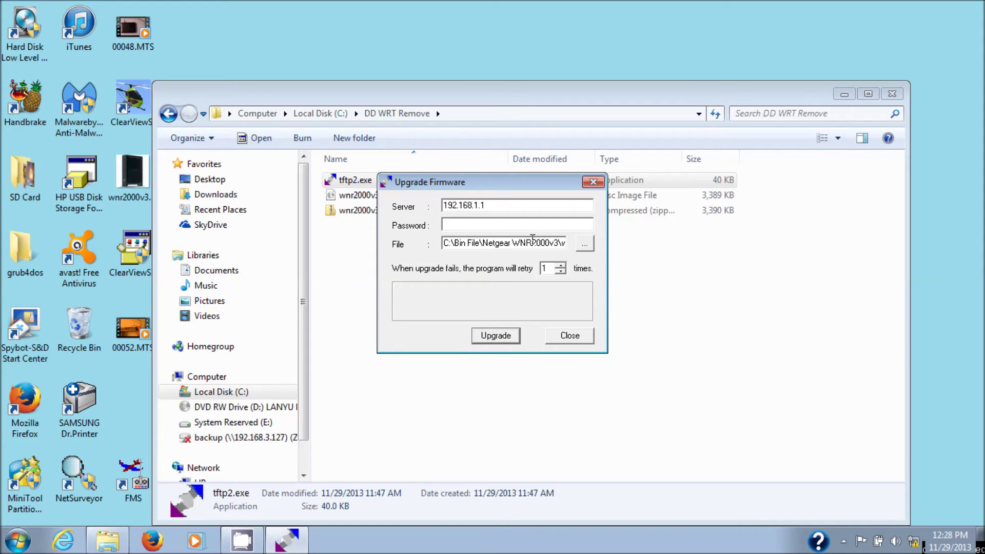
key("Tab")
key("Tab")
key("End")
key("BackSpace")
key("BackSpace")
key("BackSpace")
key("BackSpace")
key("BackSpace")
key("BackSpace")
key("BackSpace")
key("BackSpace")
key("BackSpace")
key("BackSpace")
key("BackSpace")
key("BackSpace")
key("BackSpace")
key("BackSpace")
key("BackSpace")
key("BackSpace")
key("BackSpace")
key("BackSpace")
key("BackSpace")
key("BackSpace")
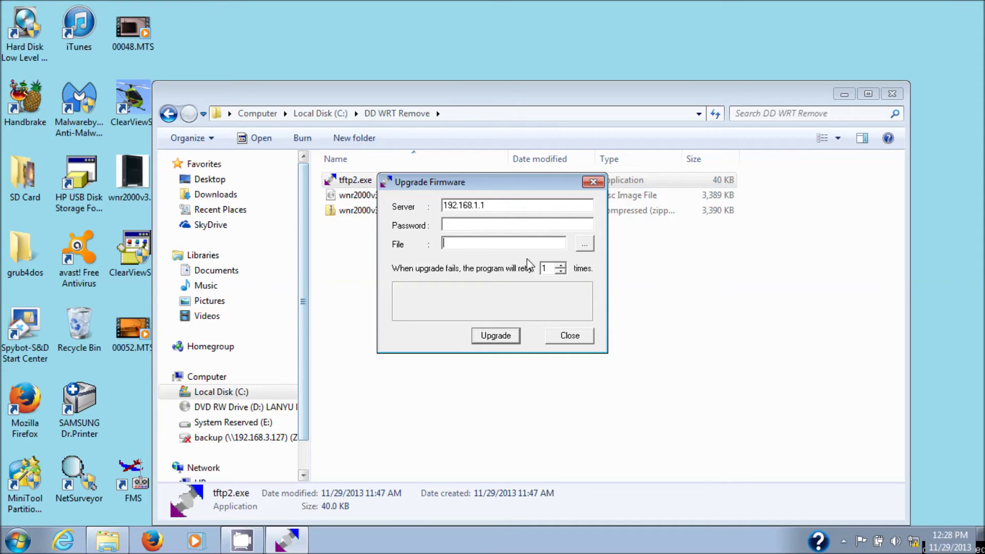
- Choose C:\DD WRT Remove\wnr2000v3-V1.1.2.6.img as the firmware file to upload
left_click(585, 245)
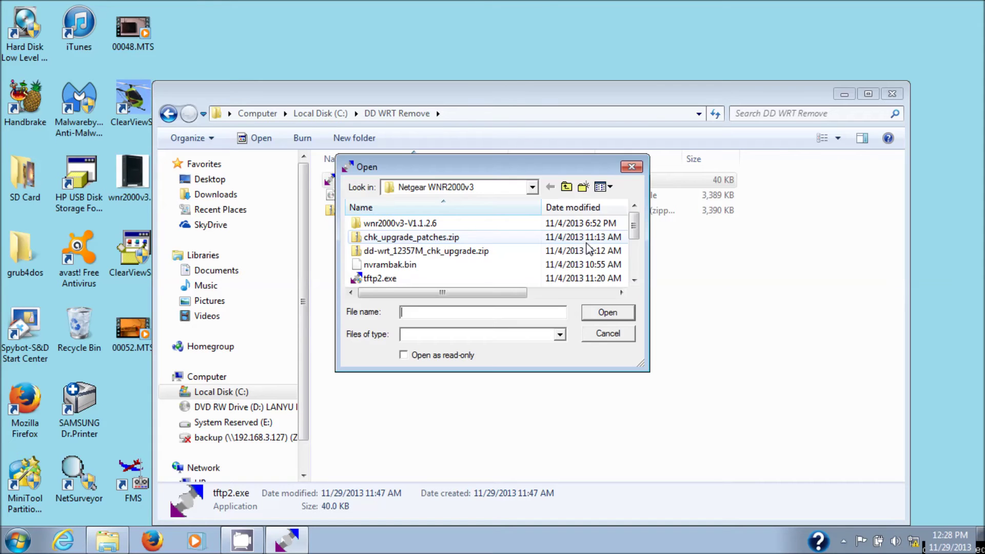
left_click(519, 191)
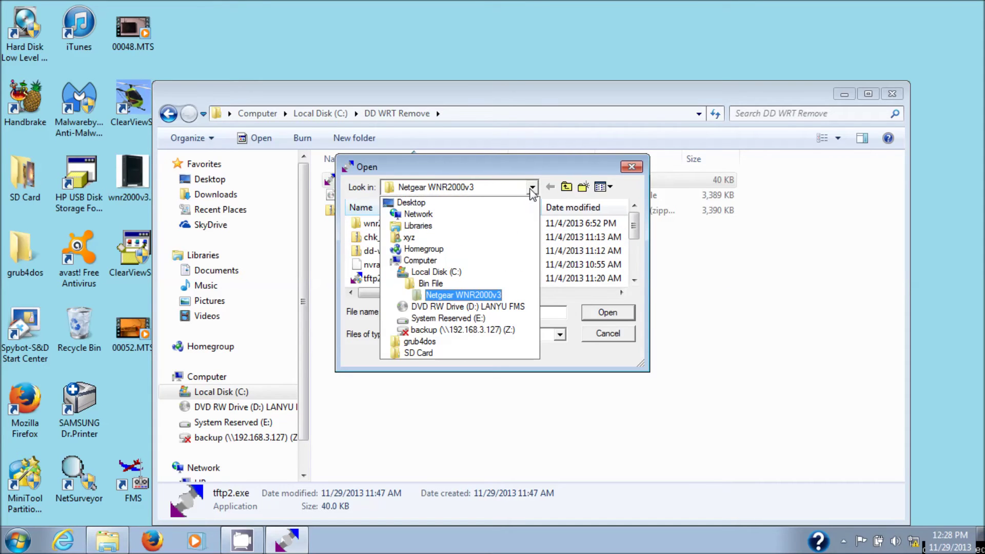
left_click(484, 259)
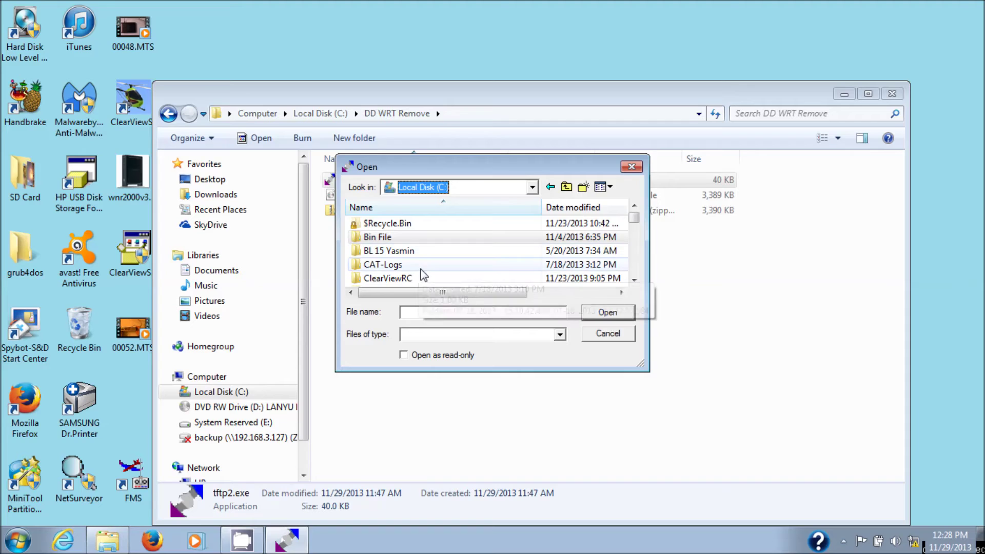
scroll(392, 249, "down", 2)
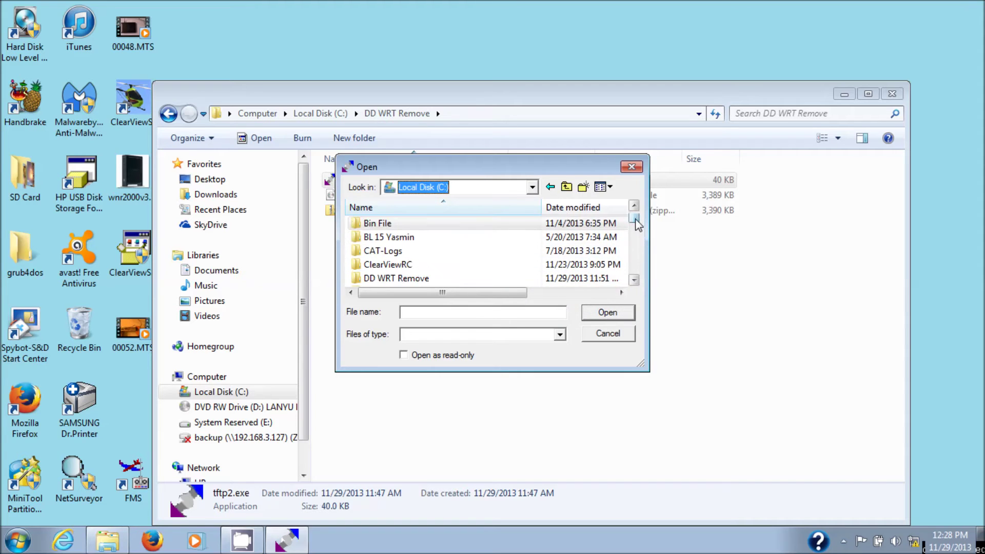
double_click(402, 238)
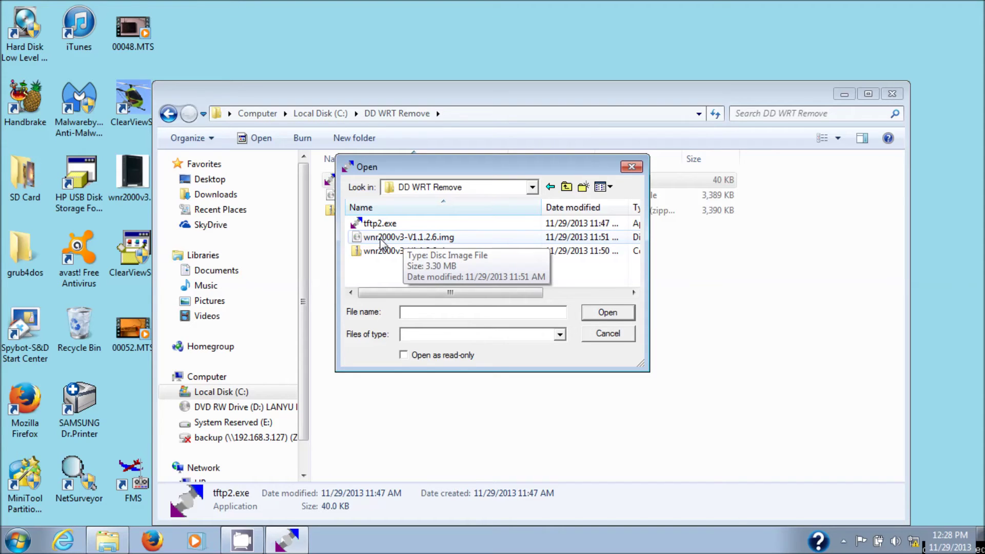
left_click(429, 240)
left_click(603, 312)
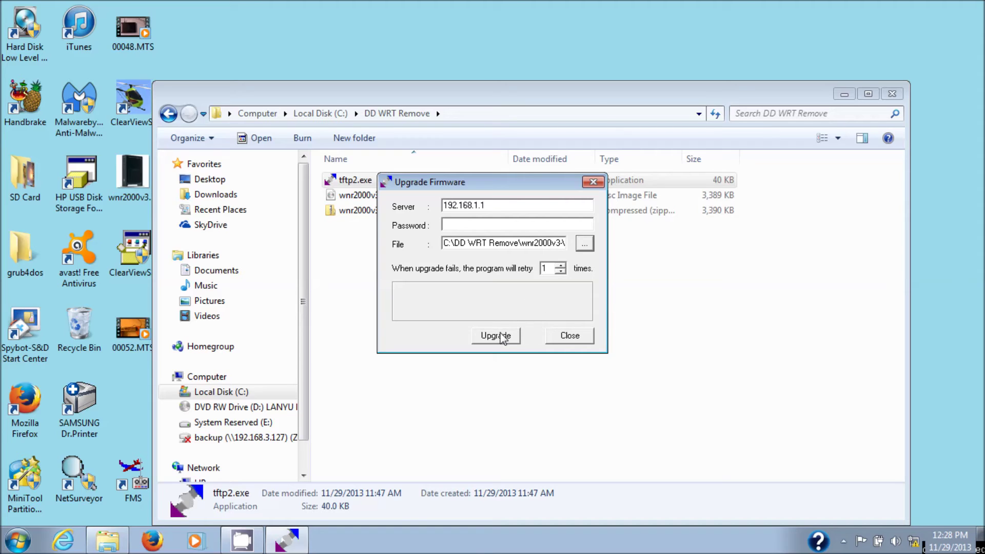
- Upload the V1.1.2.6 firmware until it succeeds, then switch to Internet Explorer
left_click(494, 340)
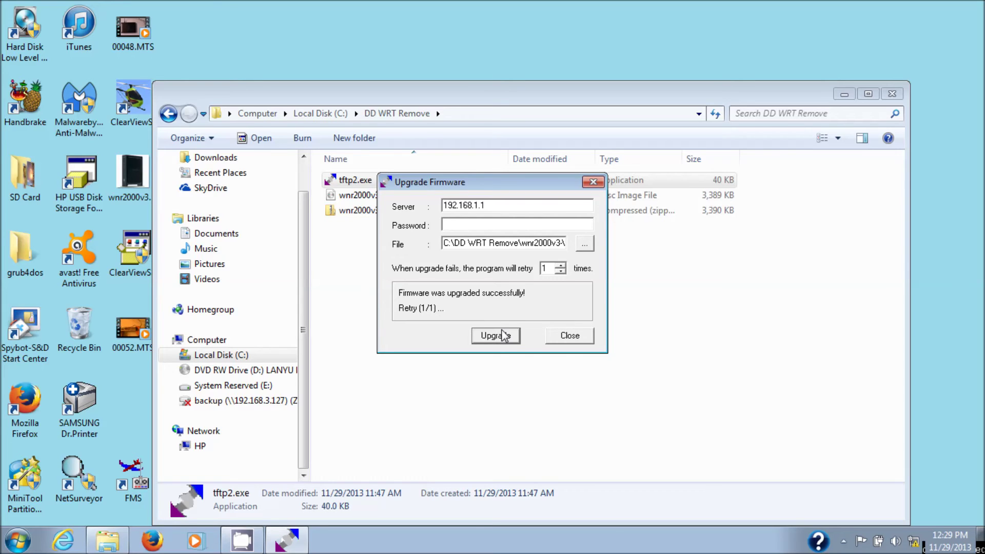
left_click(64, 542)
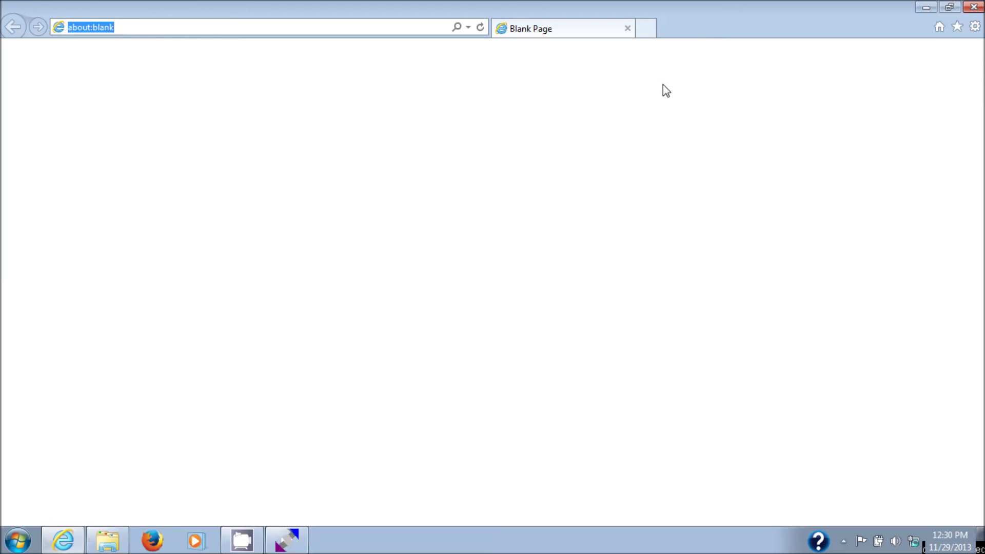
- Close the tftp2 Upgrade Firmware dialog and select Internet Explorer's about:blank address
left_click(293, 531)
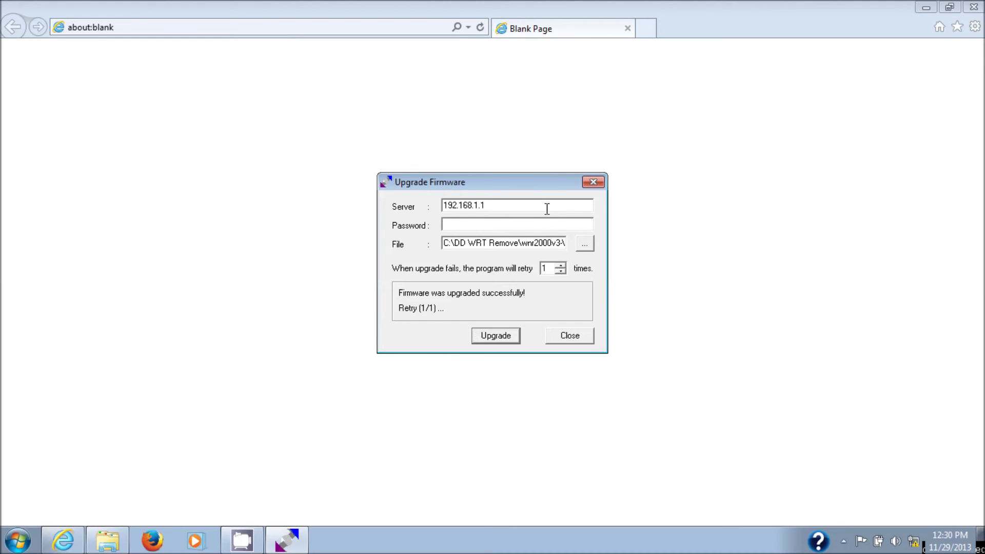
left_click(579, 337)
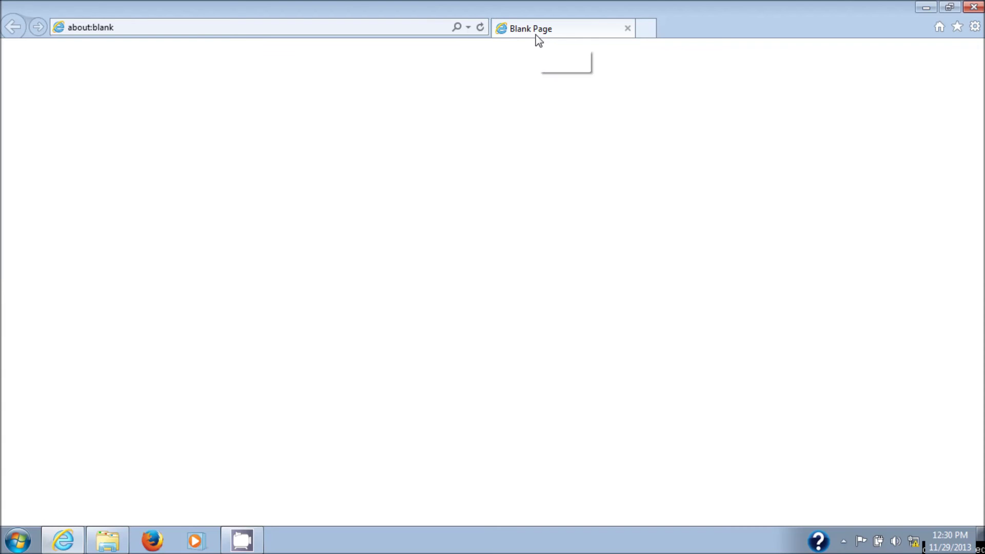
left_click(252, 26)
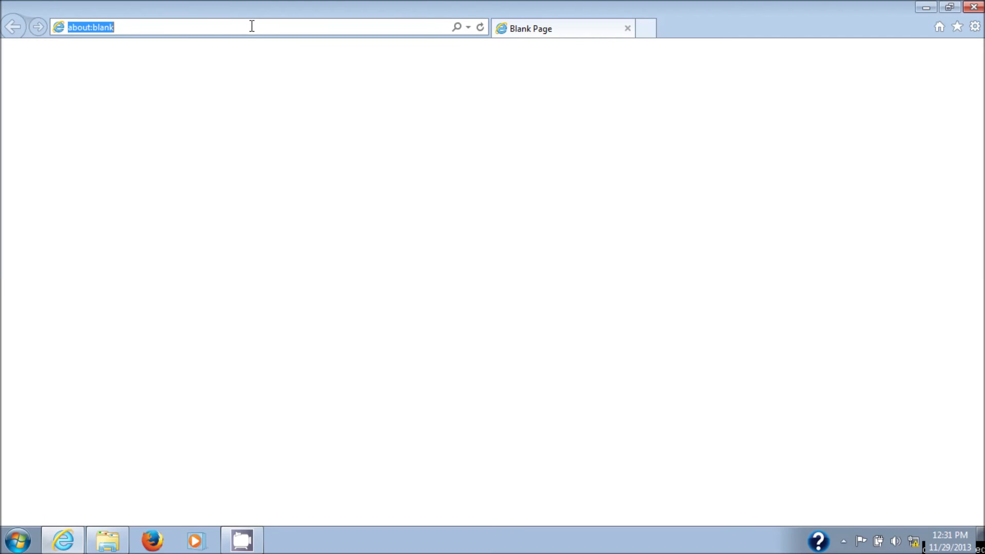
- Browse to 192.168.1.1 to load the router's NETGEAR genie BRS_index.htm page
type("192.")
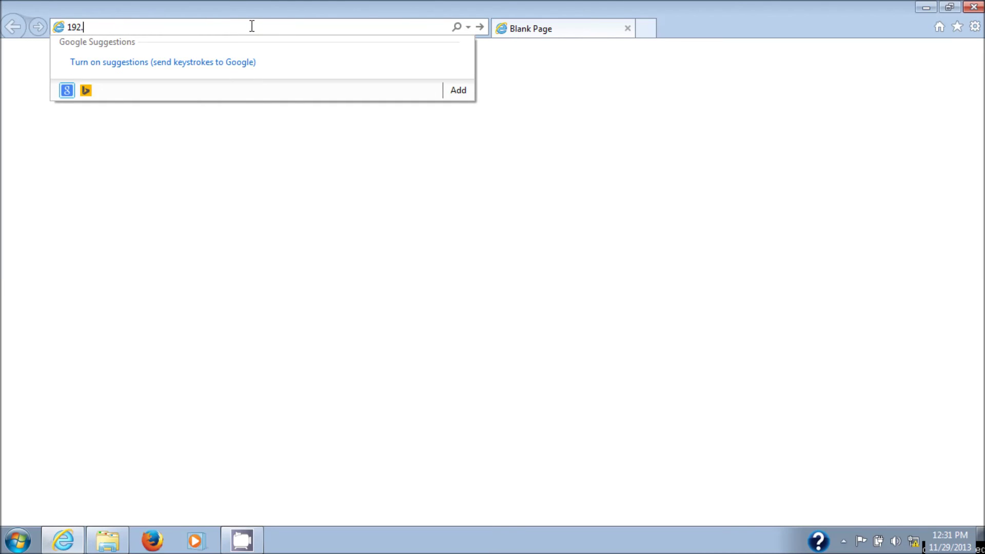
type("168.1.1")
key("Return")
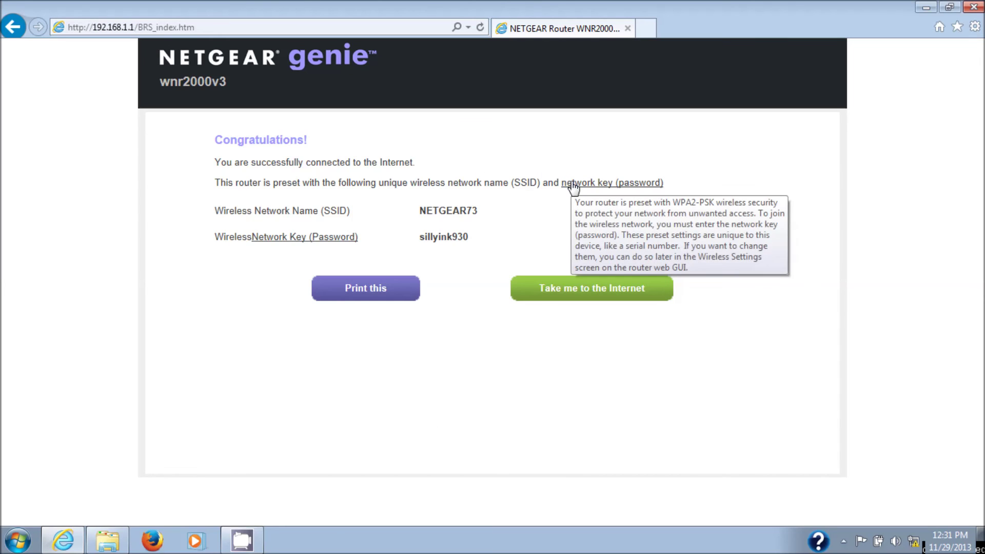
left_click_drag(415, 209, 497, 223)
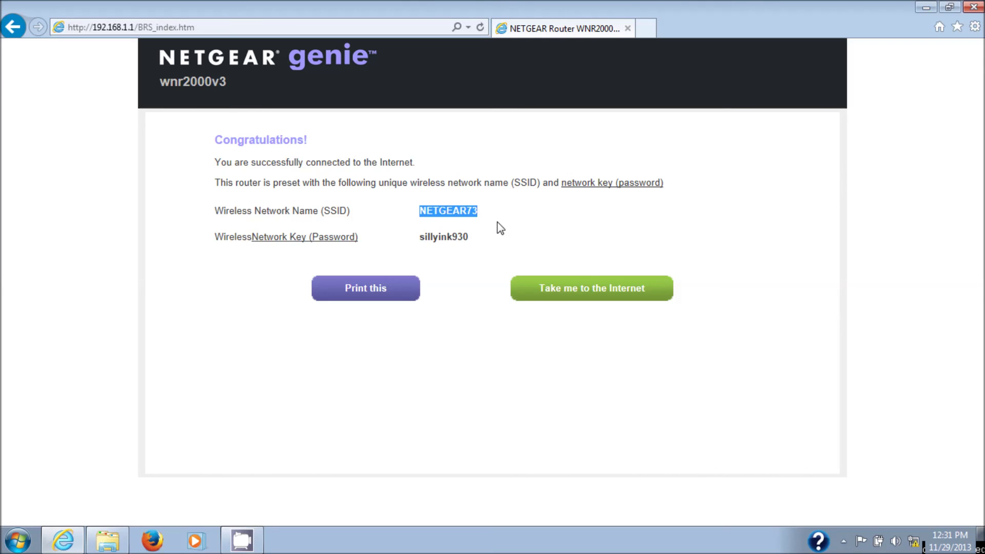
left_click_drag(418, 237, 474, 239)
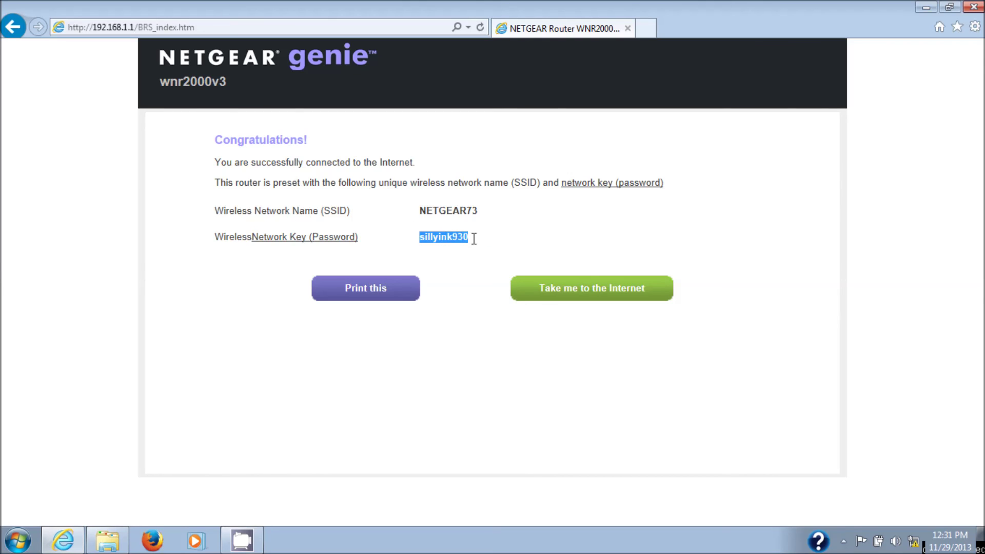
left_click(324, 245)
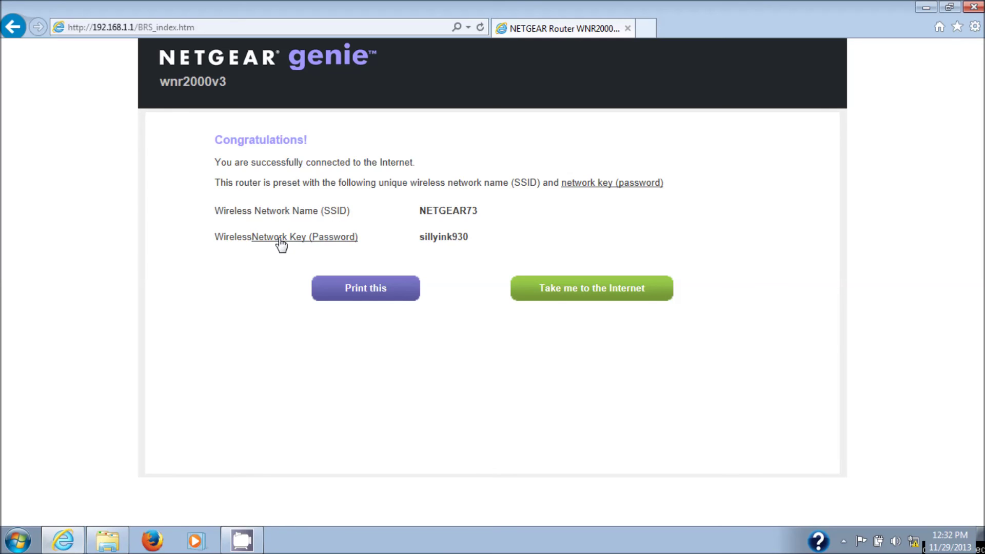
left_click(284, 26)
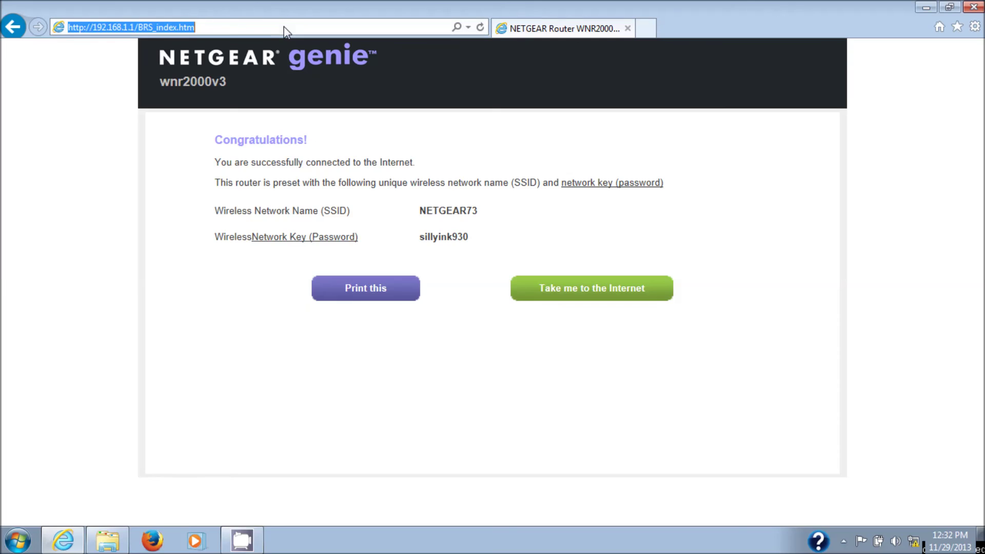
- Trim BRS_index.htm from the URL to load the router's base address 192.168.1.1
left_click(284, 26)
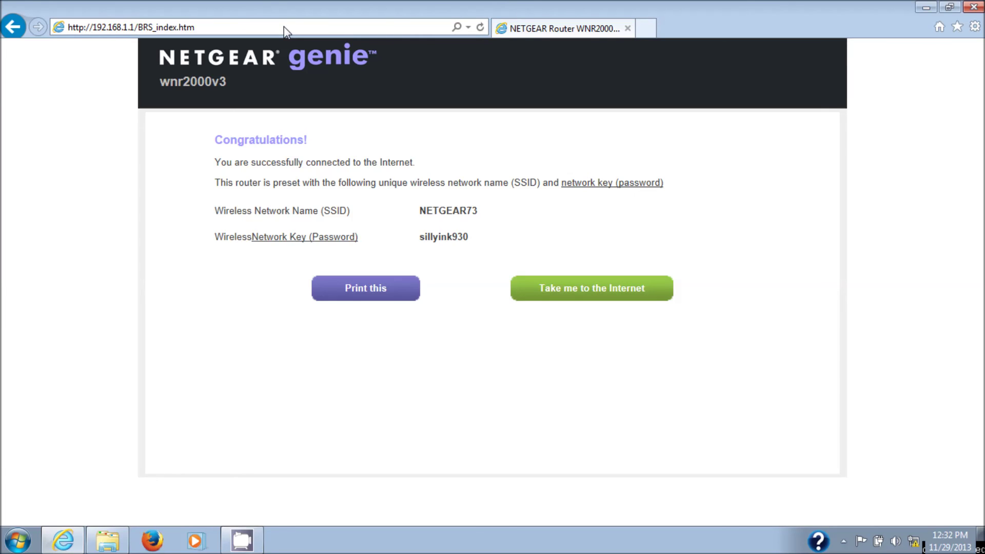
key("BackSpace")
key("BackSpace")
key("BackSpace")
key("BackSpace")
key("BackSpace")
key("BackSpace")
key("BackSpace")
key("BackSpace")
key("BackSpace")
key("BackSpace")
key("BackSpace")
key("BackSpace")
key("BackSpace")
key("BackSpace")
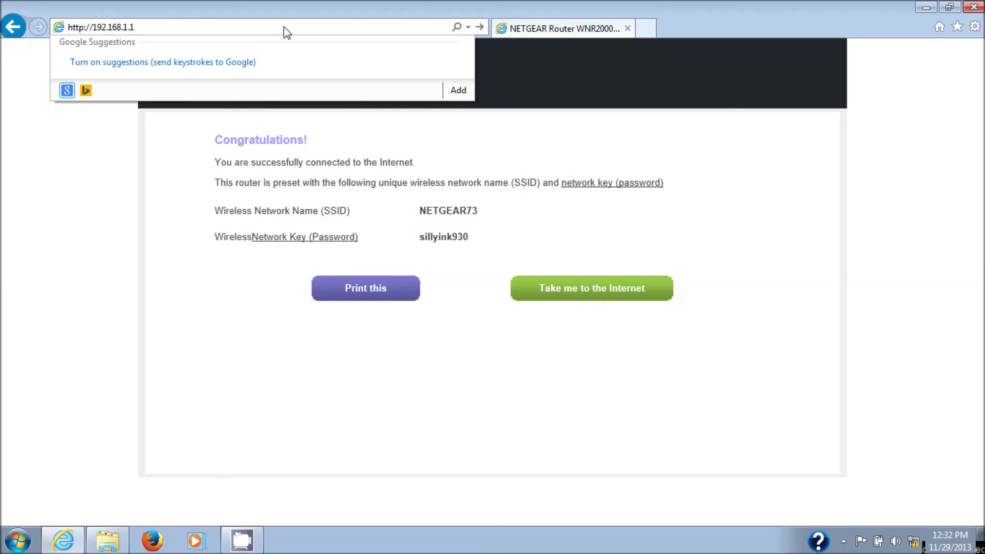
key("Return")
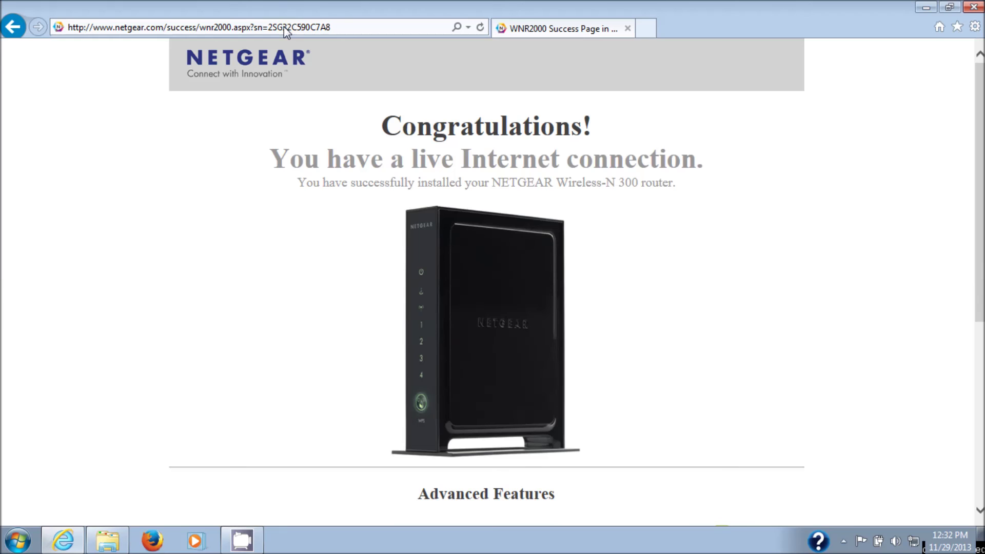
- Open the NETGEAR Genie link from the WNR2000 success page in a new tab
scroll(368, 203, "down", 5)
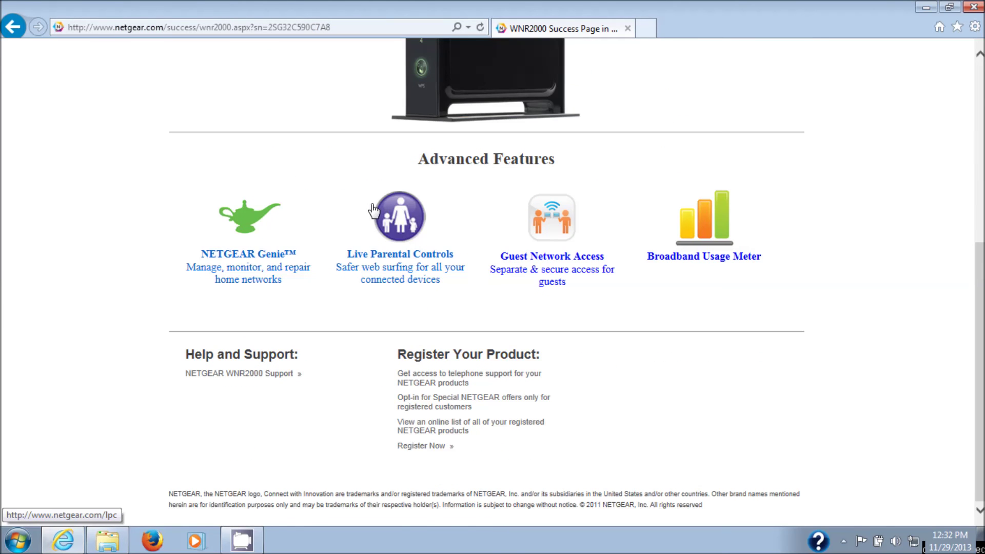
scroll(367, 205, "up", 1)
scroll(367, 205, "up", 2)
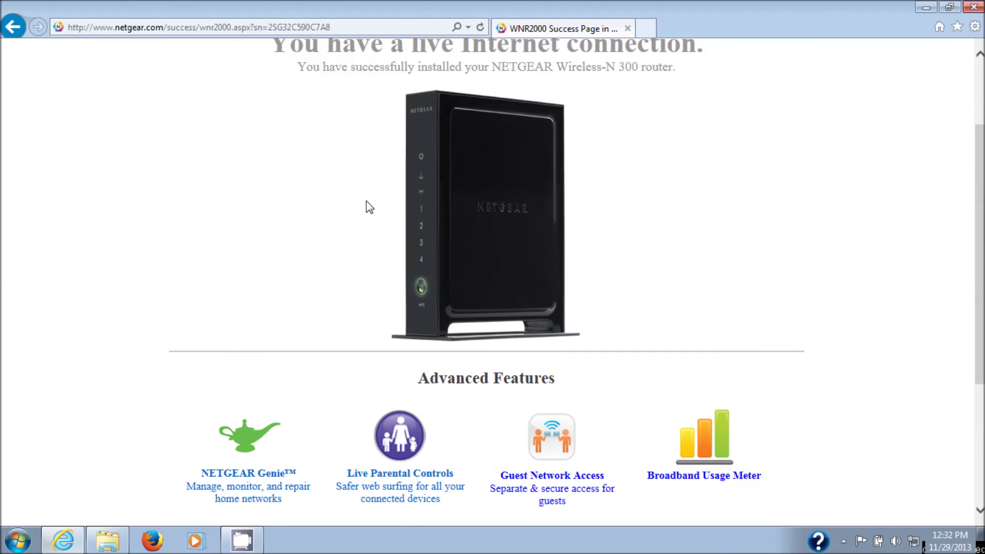
scroll(367, 205, "down", 3)
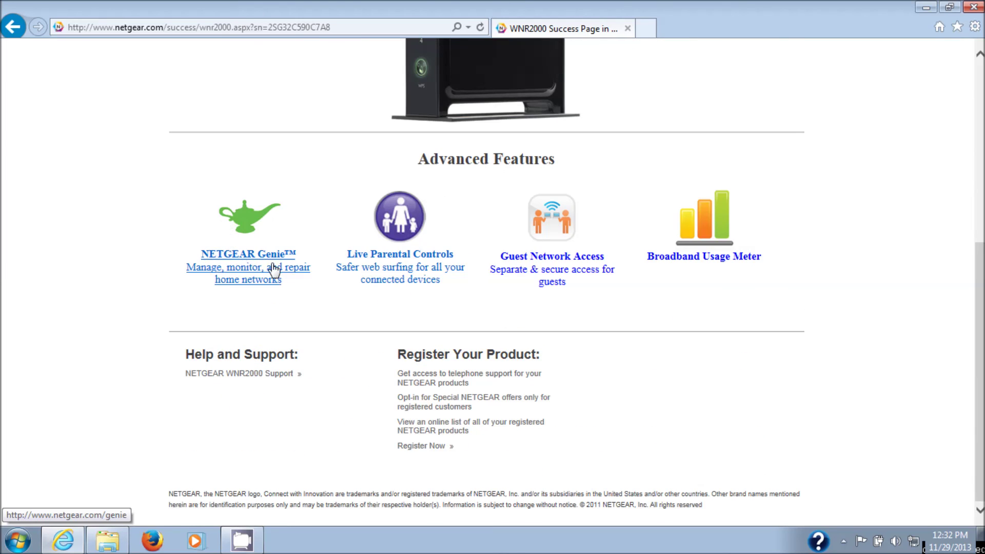
scroll(451, 215, "up", 3)
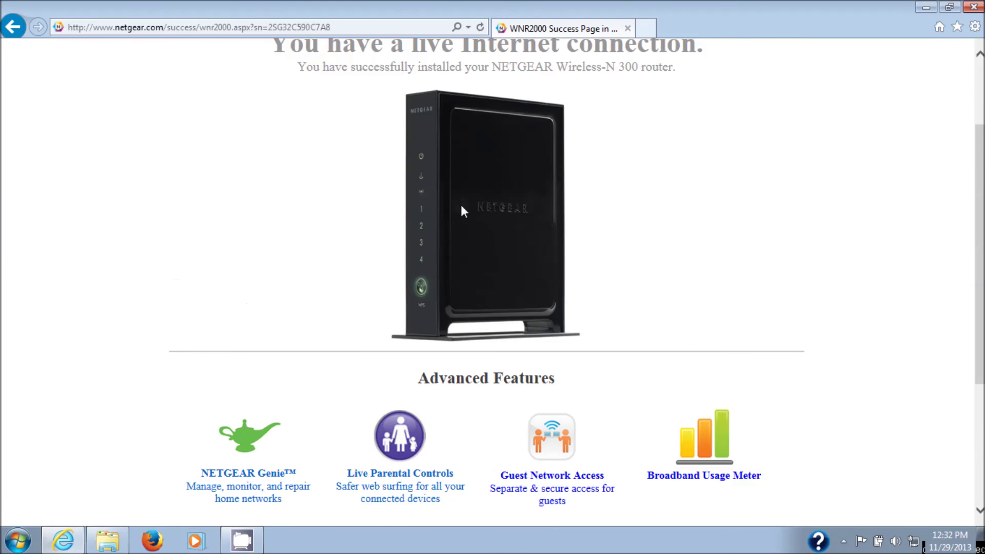
left_click(252, 440)
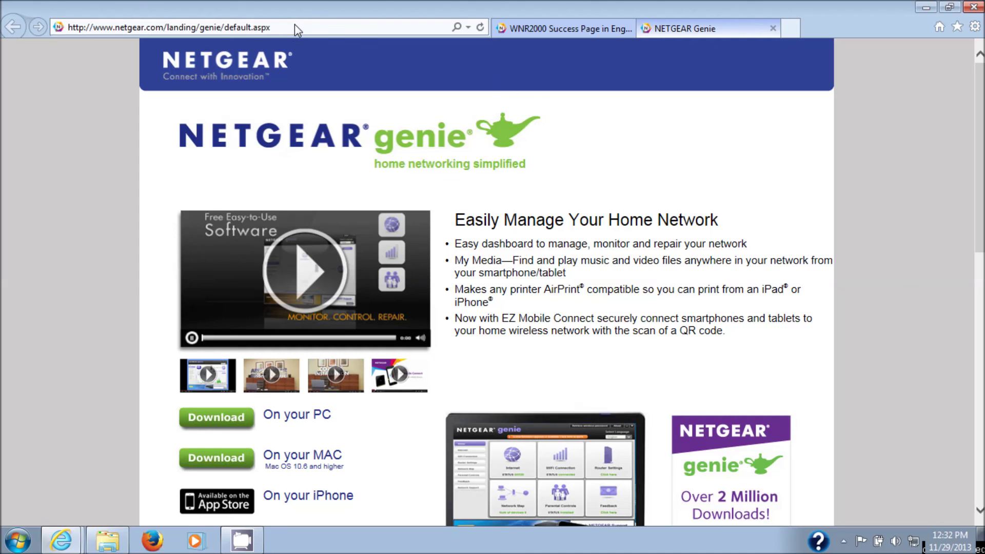
- Go to 192.168.1.1 and sign in as admin with the router password to reach index.htm
double_click(294, 24)
left_click(294, 24)
type("1")
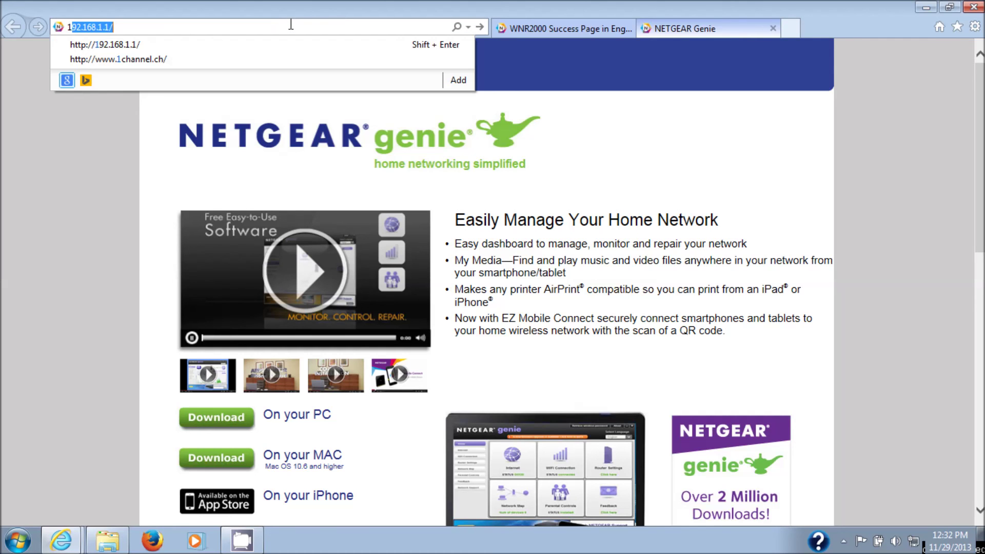
type("92")
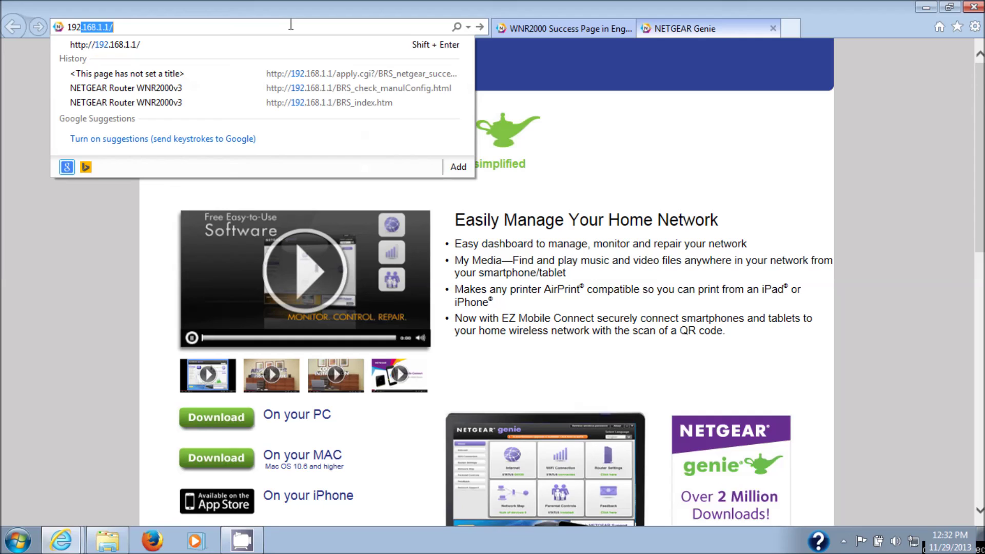
type(".168.1.1")
key("Return")
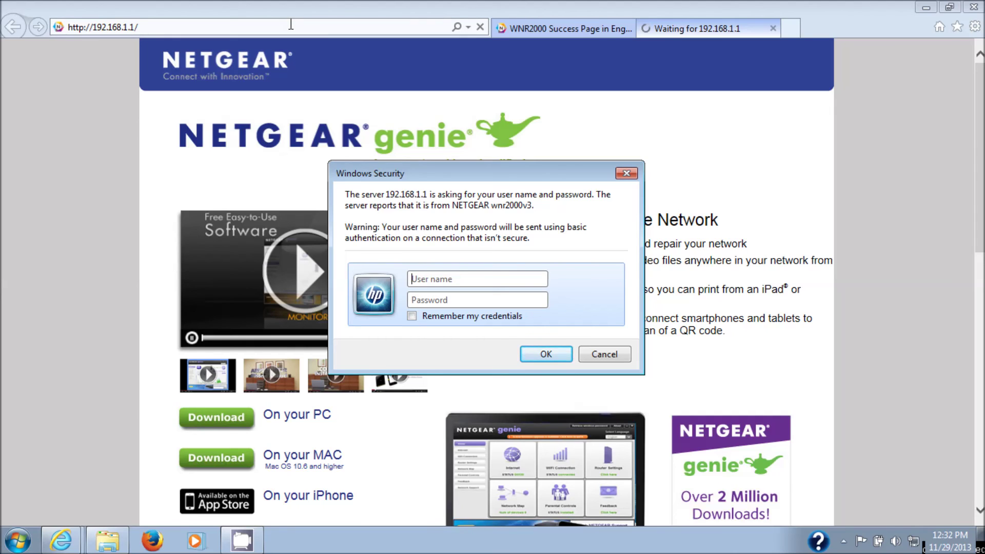
type("admin")
key("Tab")
type("password")
key("Return")
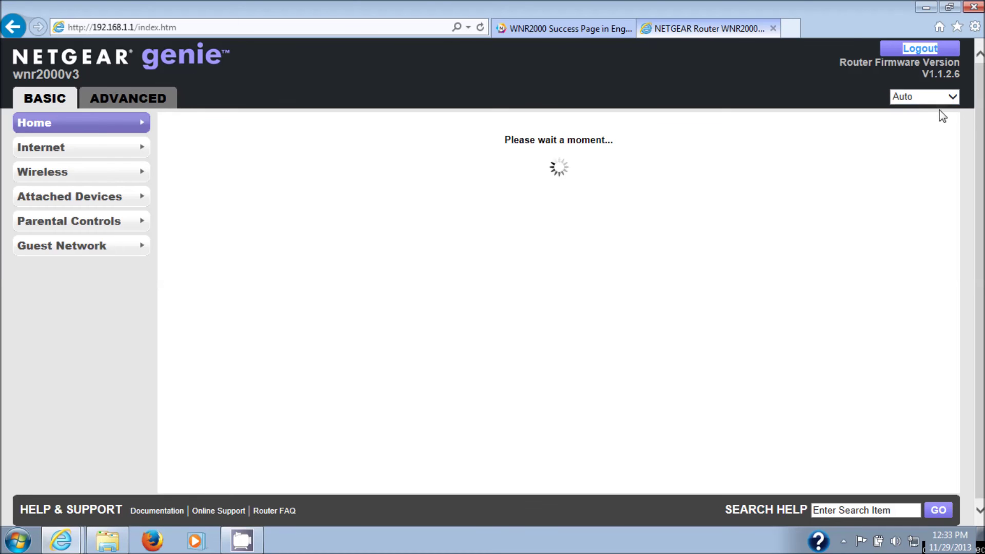
- Confirm the genie dashboard shows router firmware V1.1.2.6, then bring up the tray network menu
key("Tab")
key("Tab")
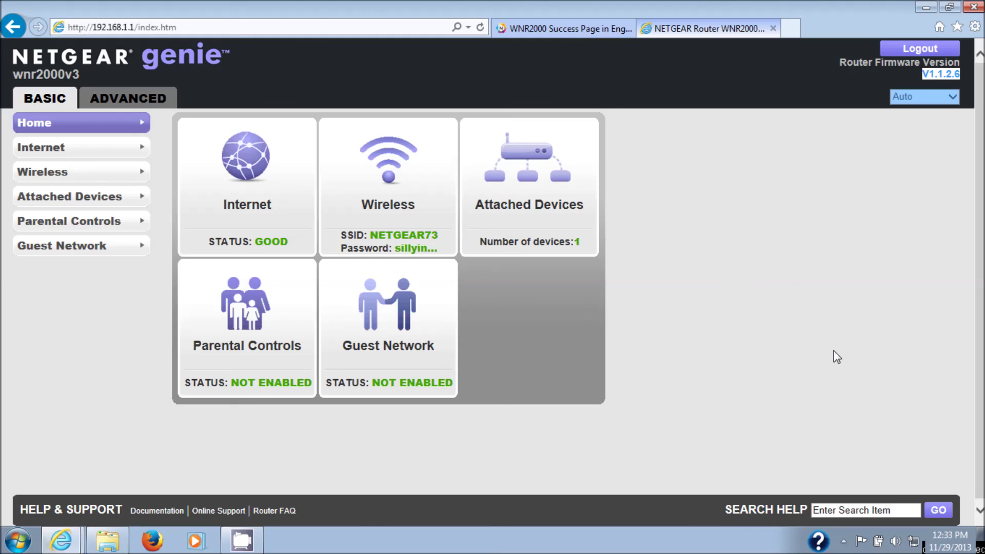
mouse_move(913, 545)
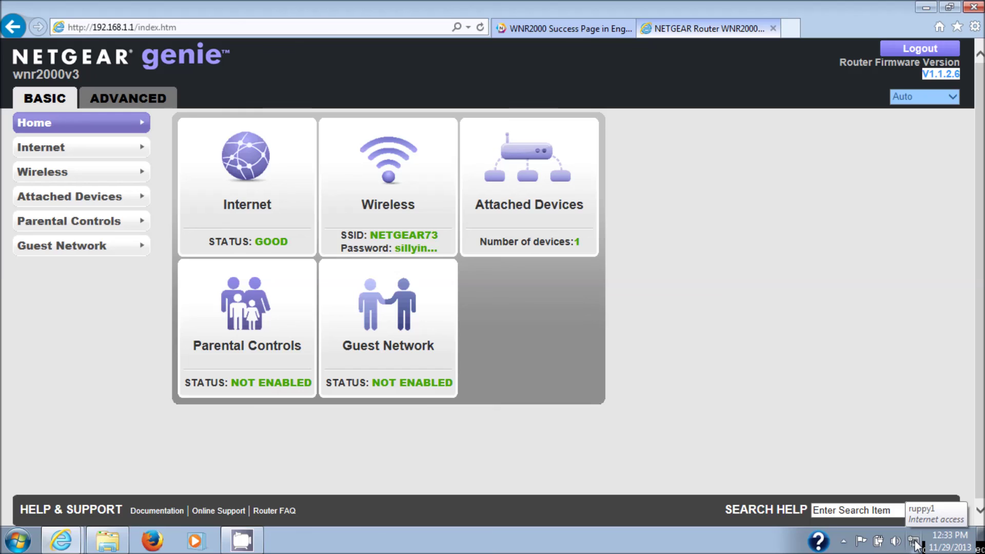
right_click(917, 546)
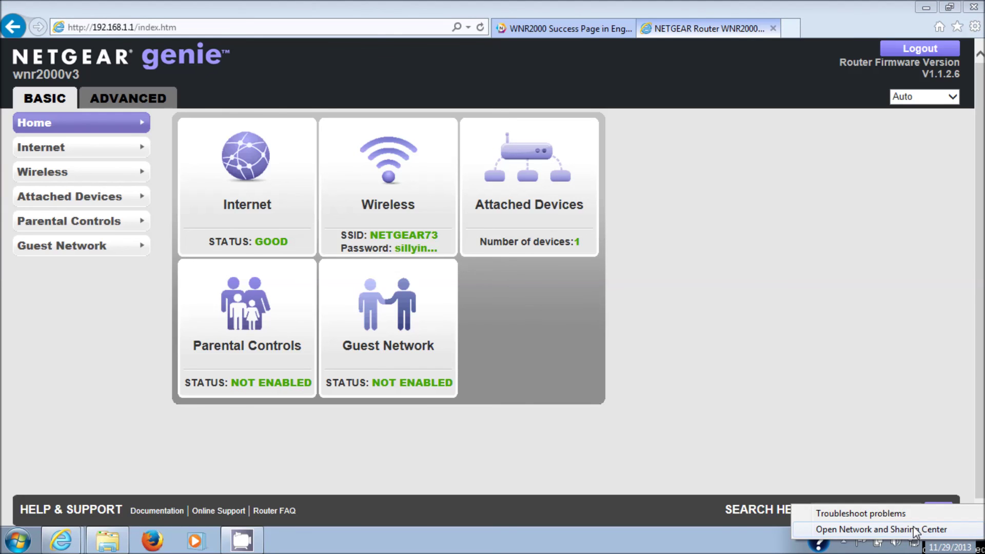
- Enable the Wireless Network Connection from the Network and Sharing Center adapter list
left_click(914, 530)
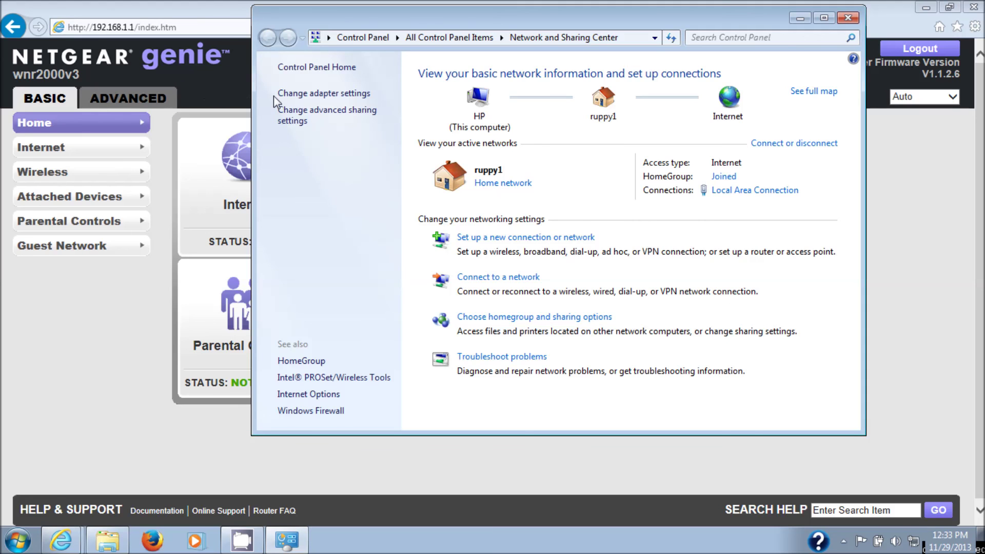
left_click(281, 96)
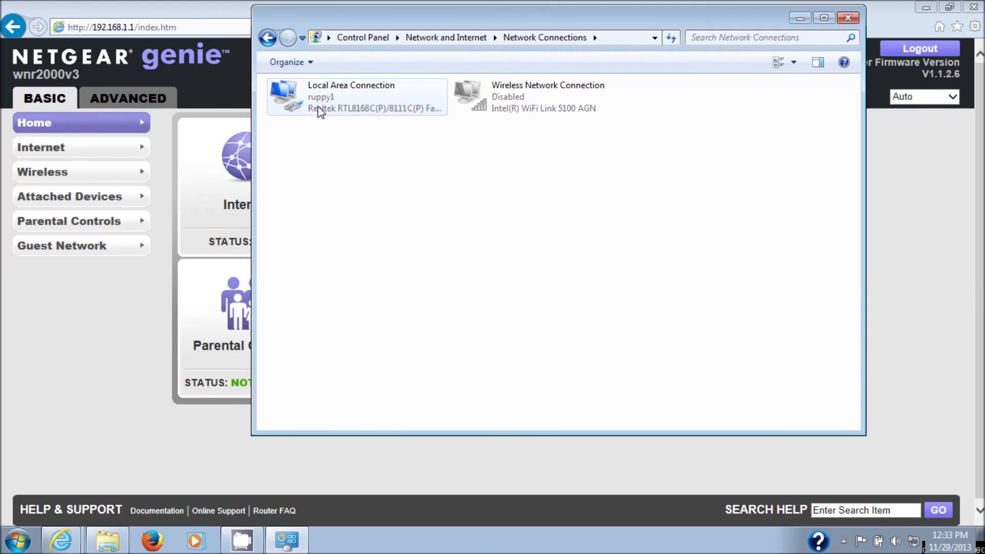
right_click(504, 95)
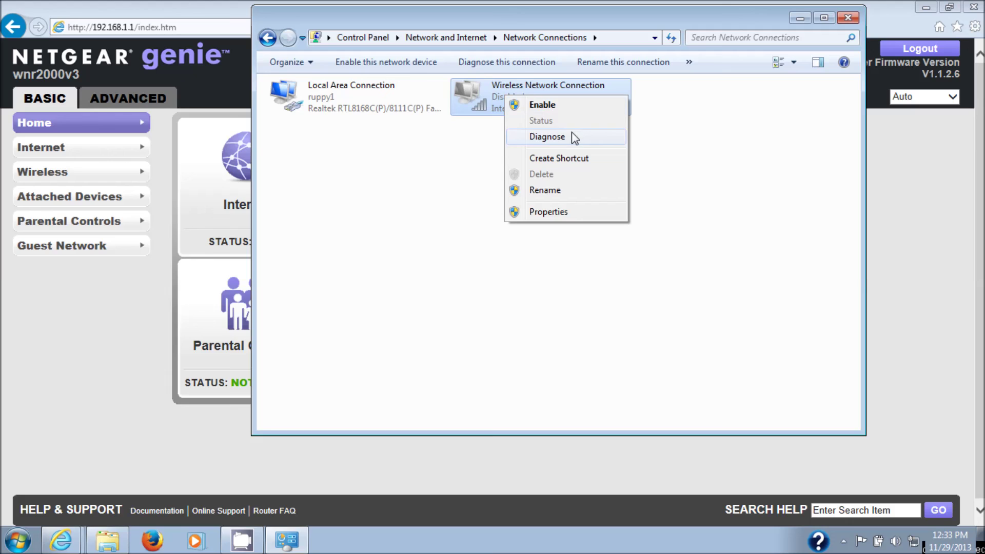
left_click(569, 106)
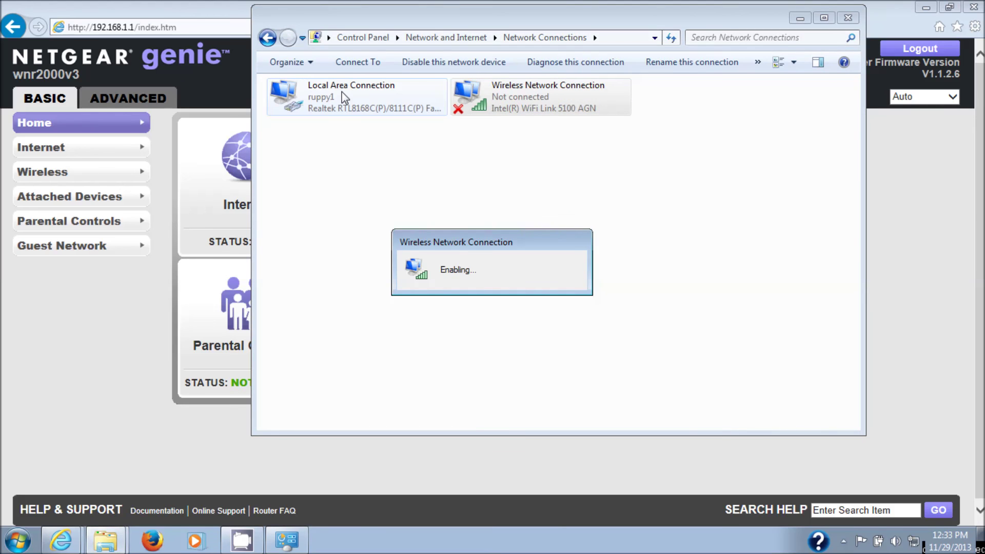
- Set Local Area Connection's TCP/IPv4 to obtain IP and DNS server addresses automatically
left_click(342, 93)
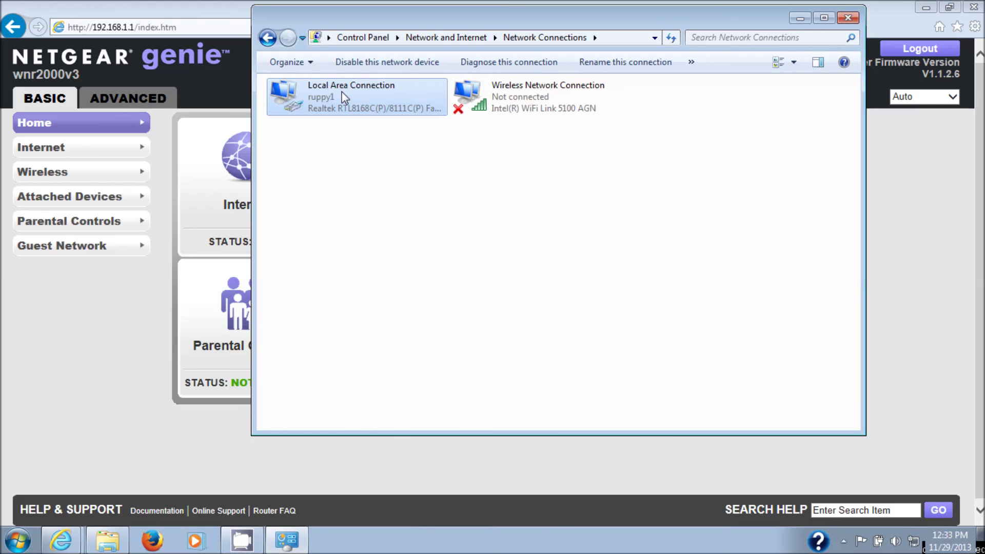
double_click(343, 97)
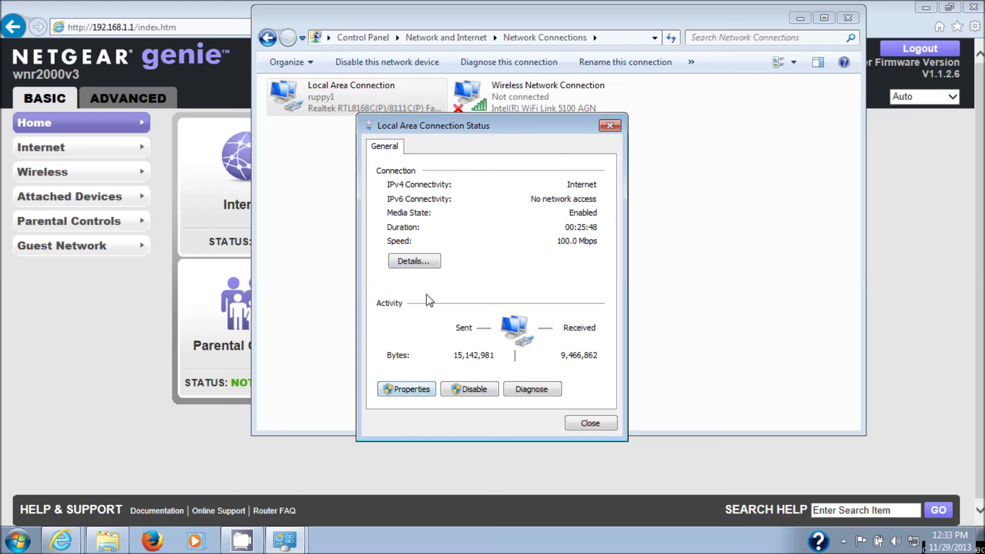
left_click(412, 390)
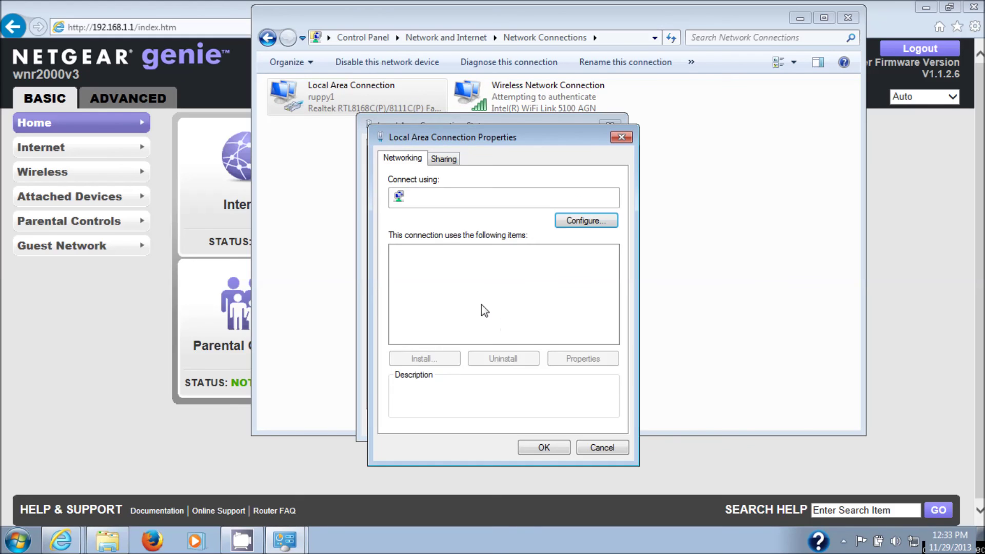
left_click(472, 302)
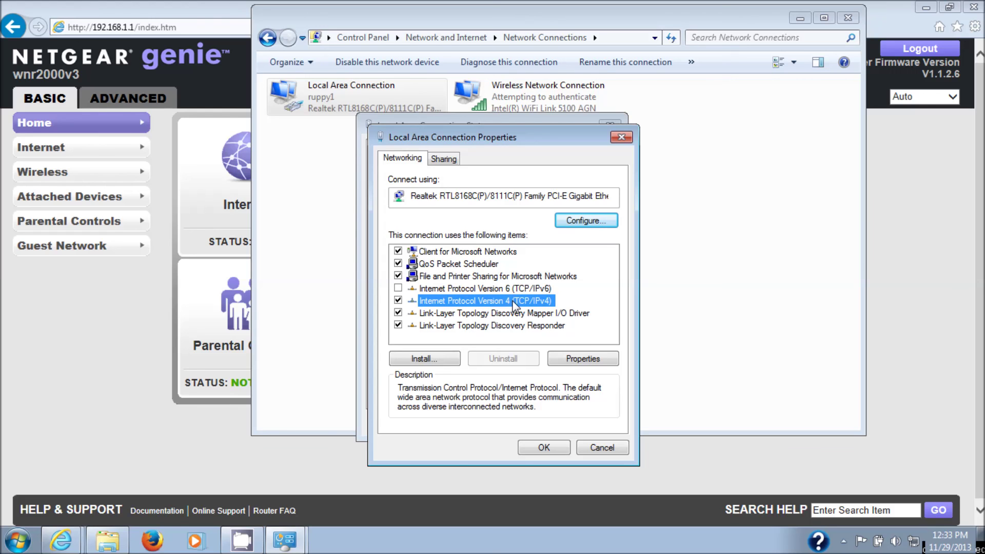
double_click(444, 299)
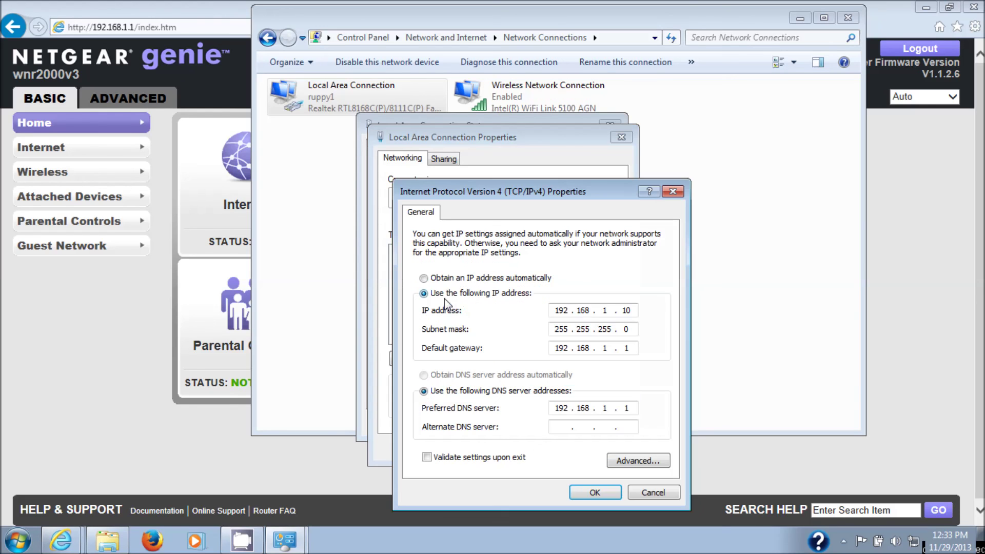
left_click(468, 278)
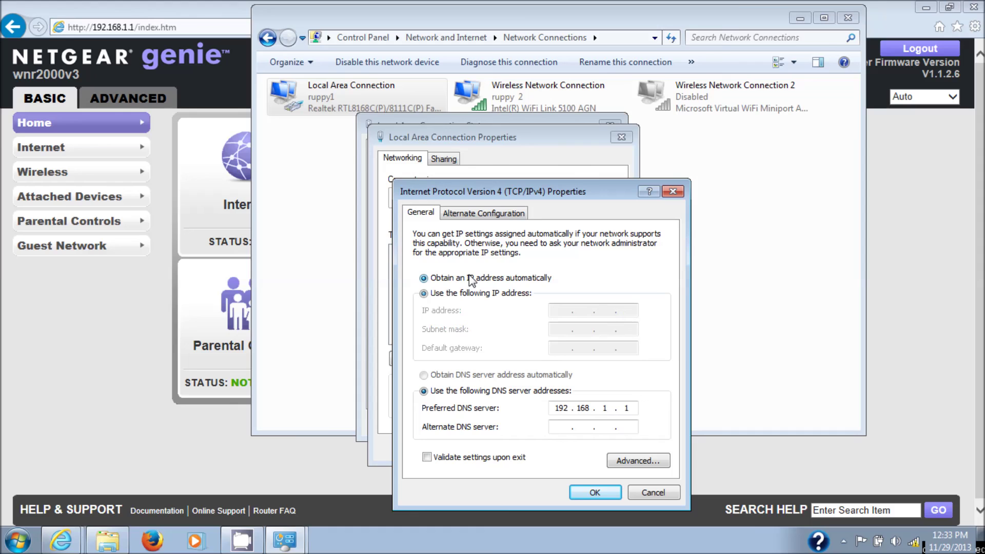
left_click(468, 376)
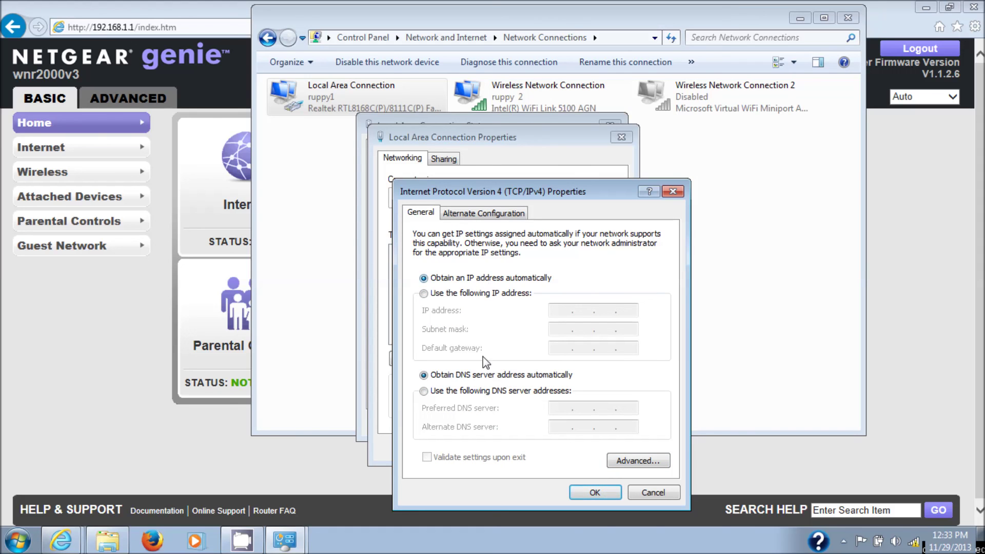
left_click(595, 492)
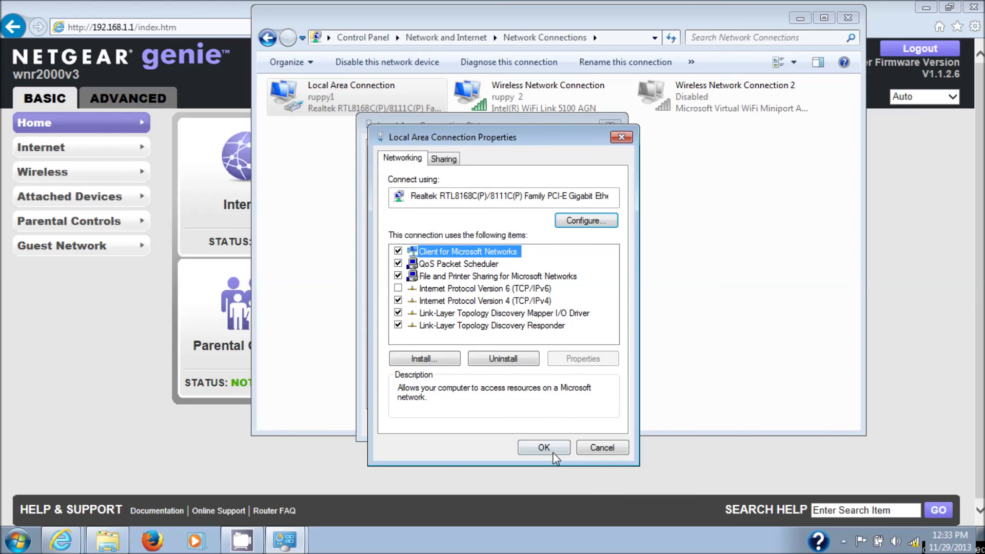
left_click(552, 446)
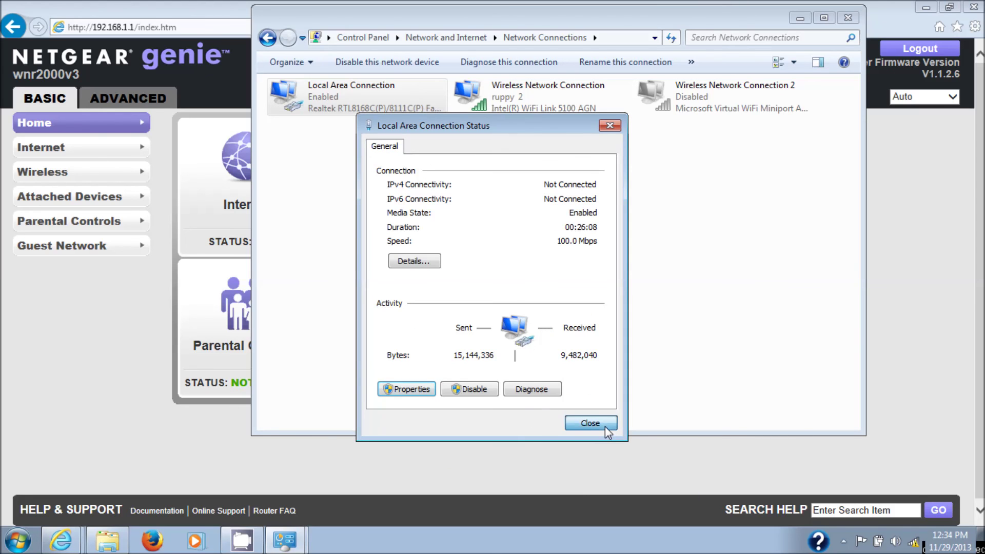
left_click(605, 426)
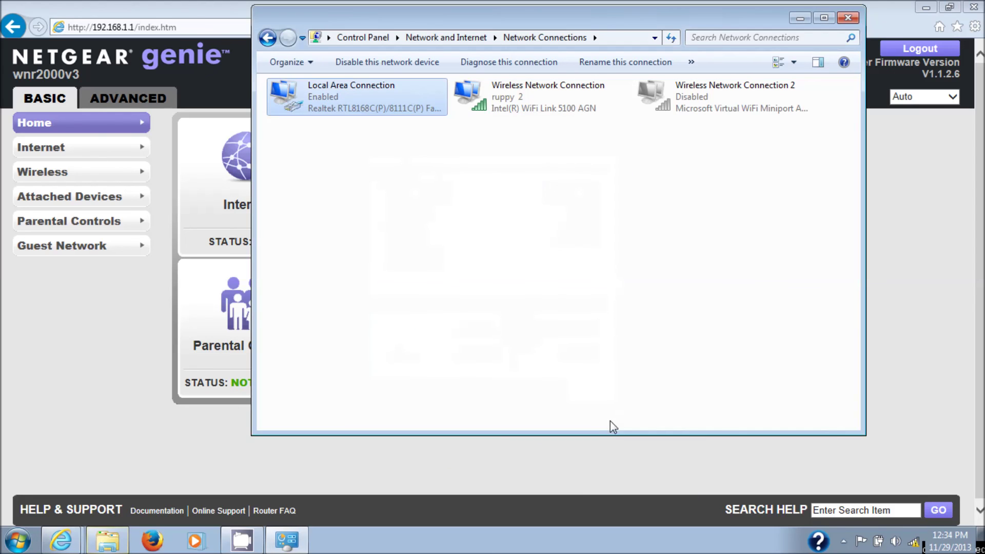
- Close Network Connections and go to the router's ADVANCED settings page in genie
left_click(854, 20)
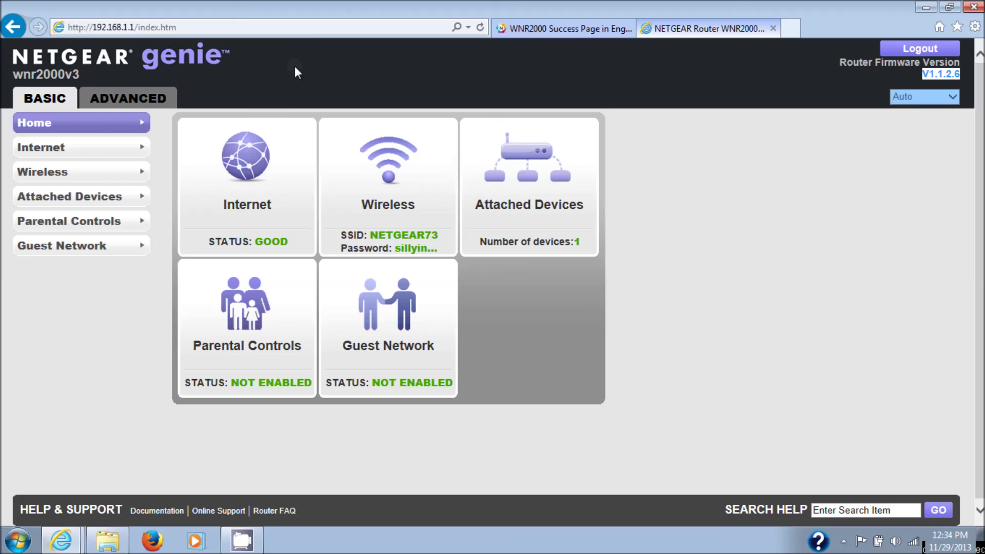
left_click(118, 103)
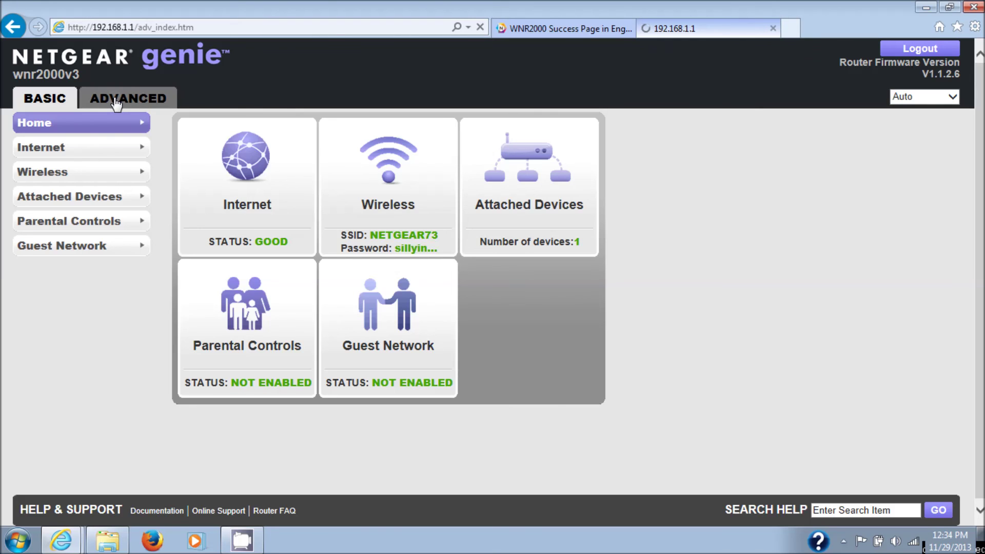